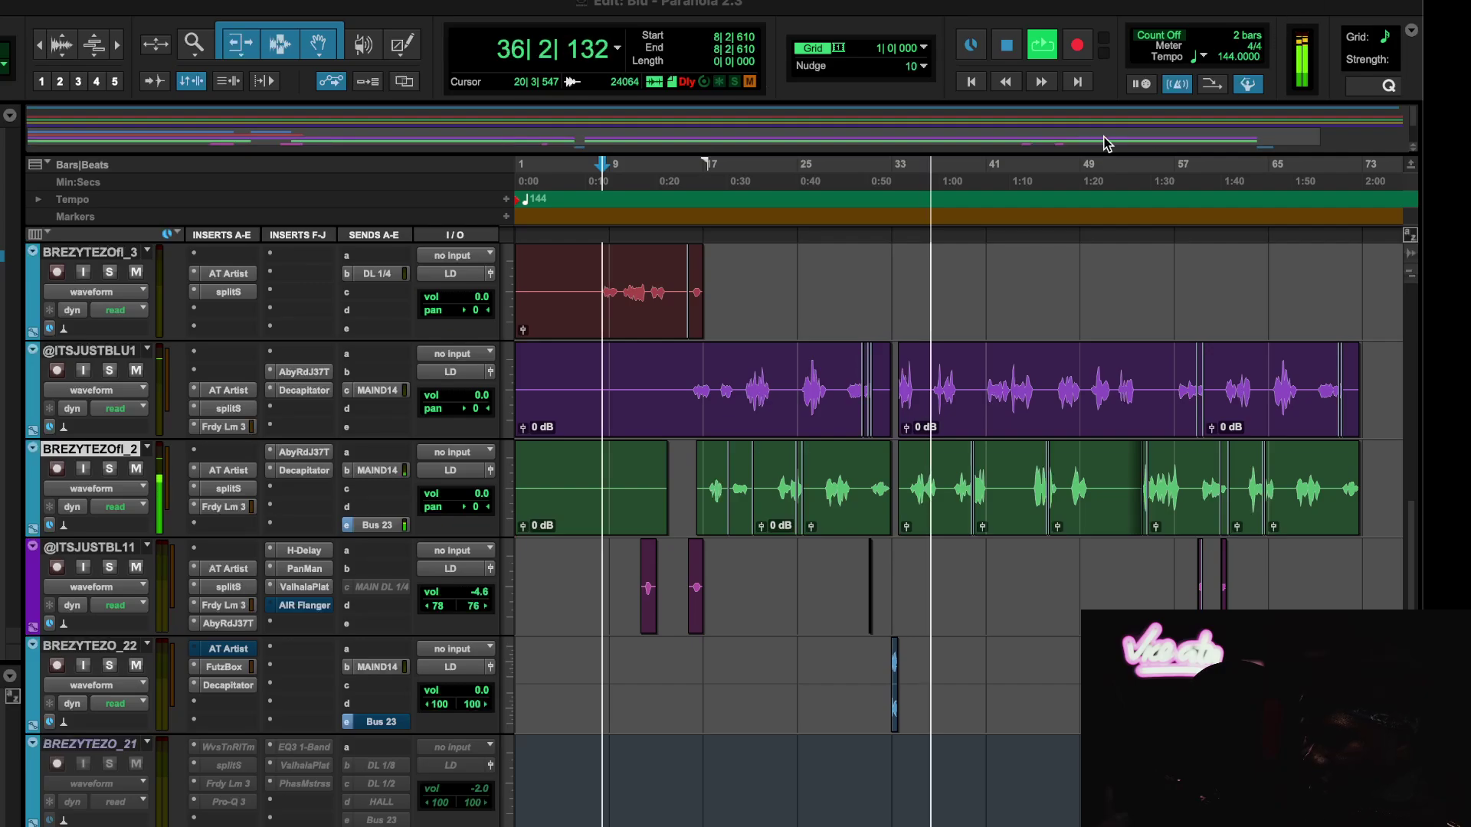
Stop playback and look over the vocal and beat tracks, examining the vocal clips and inserts around bars 13 to 53.
click(1008, 48)
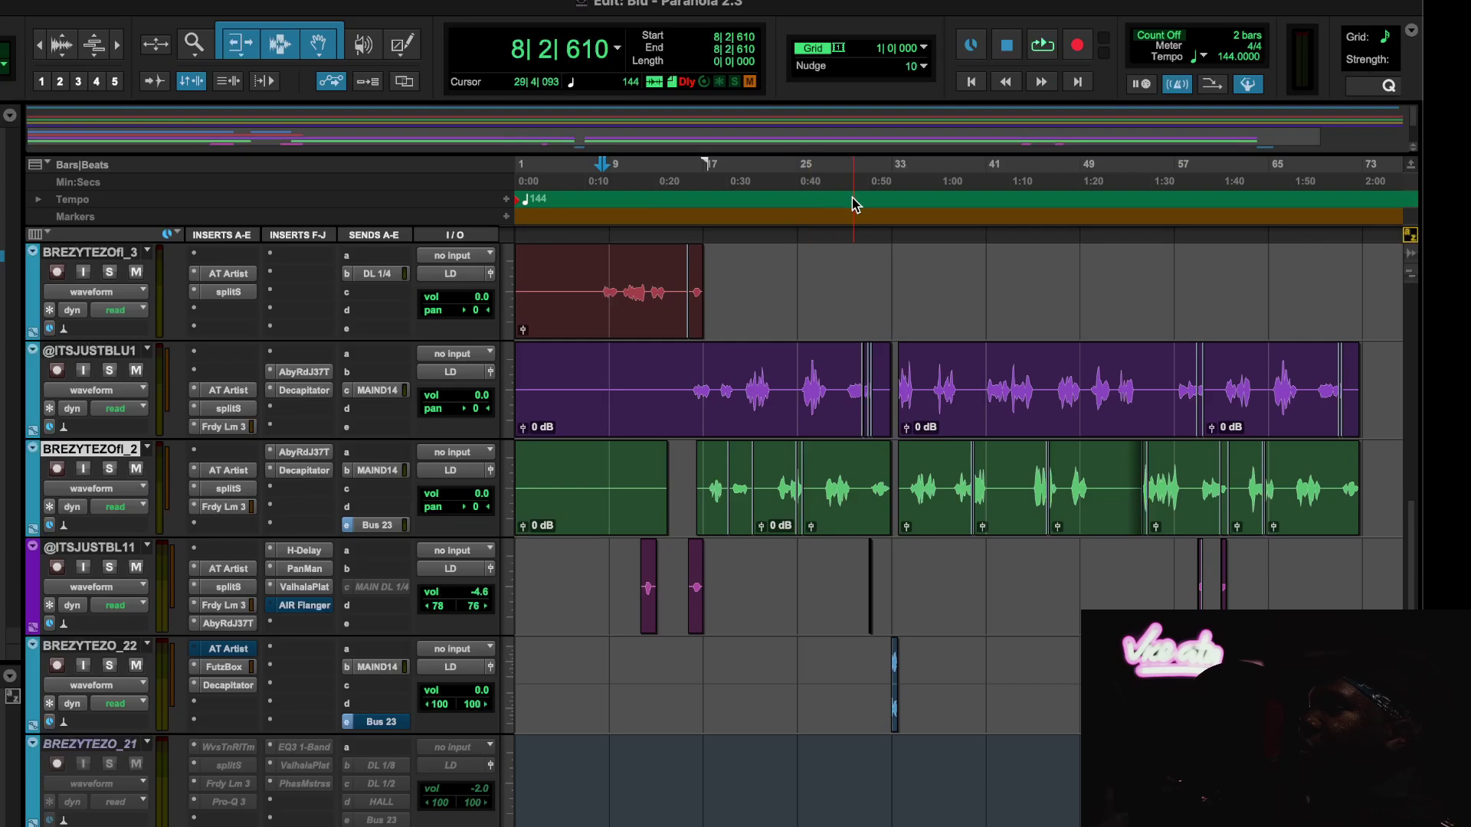
scroll(821, 509, up, 2)
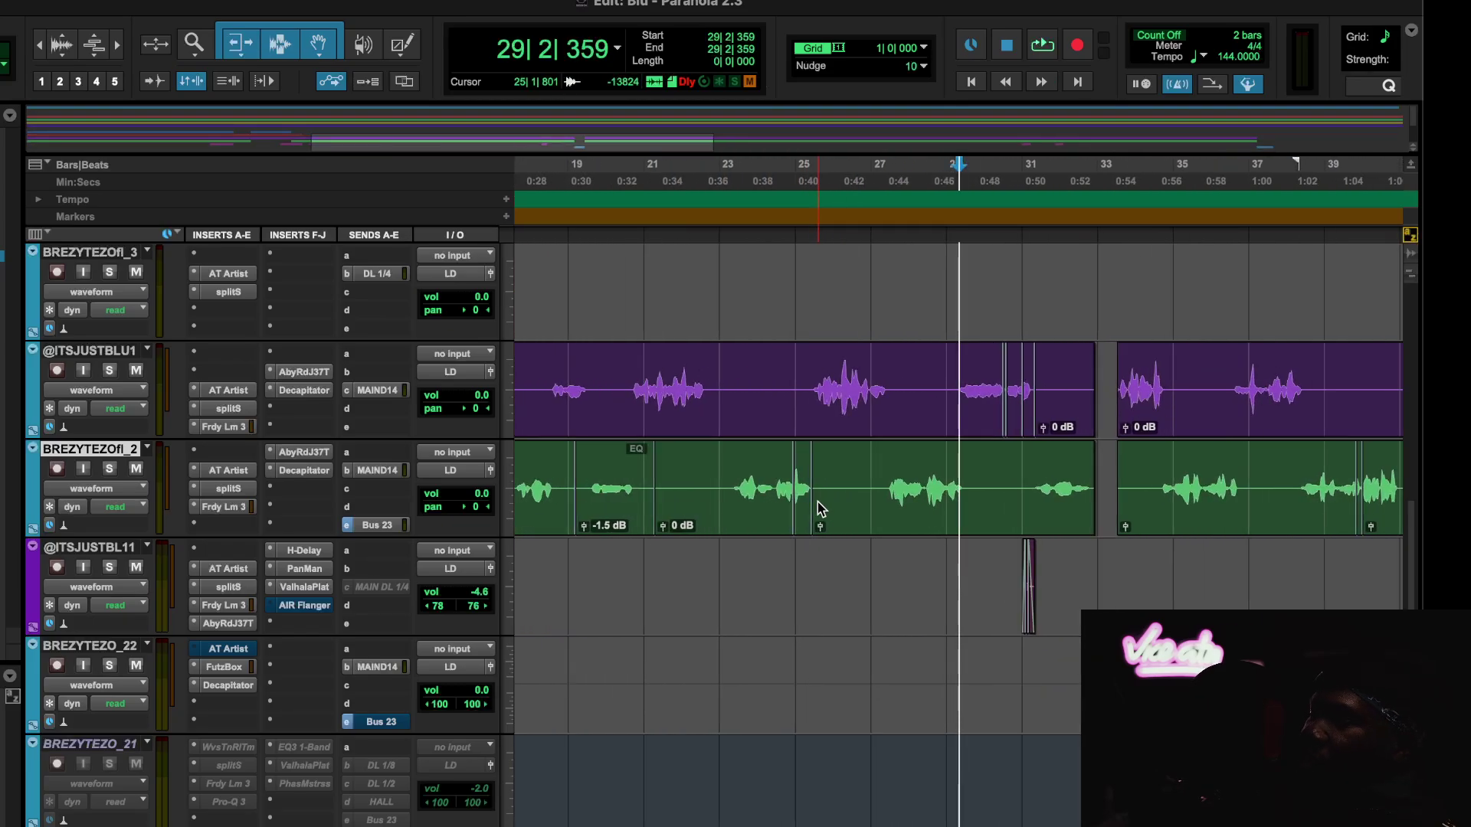
scroll(1005, 601, right, 5)
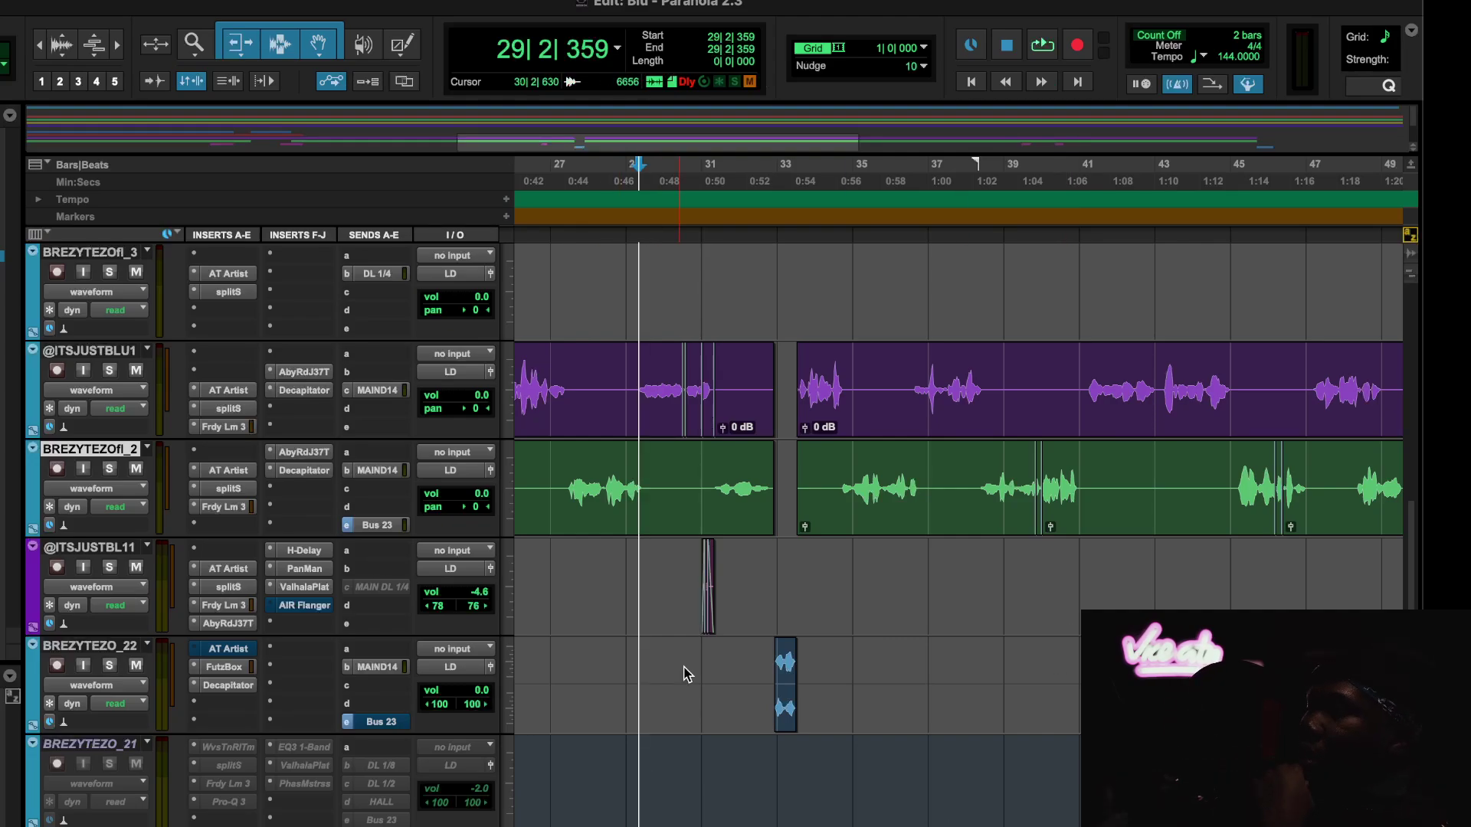
scroll(651, 590, up, 5)
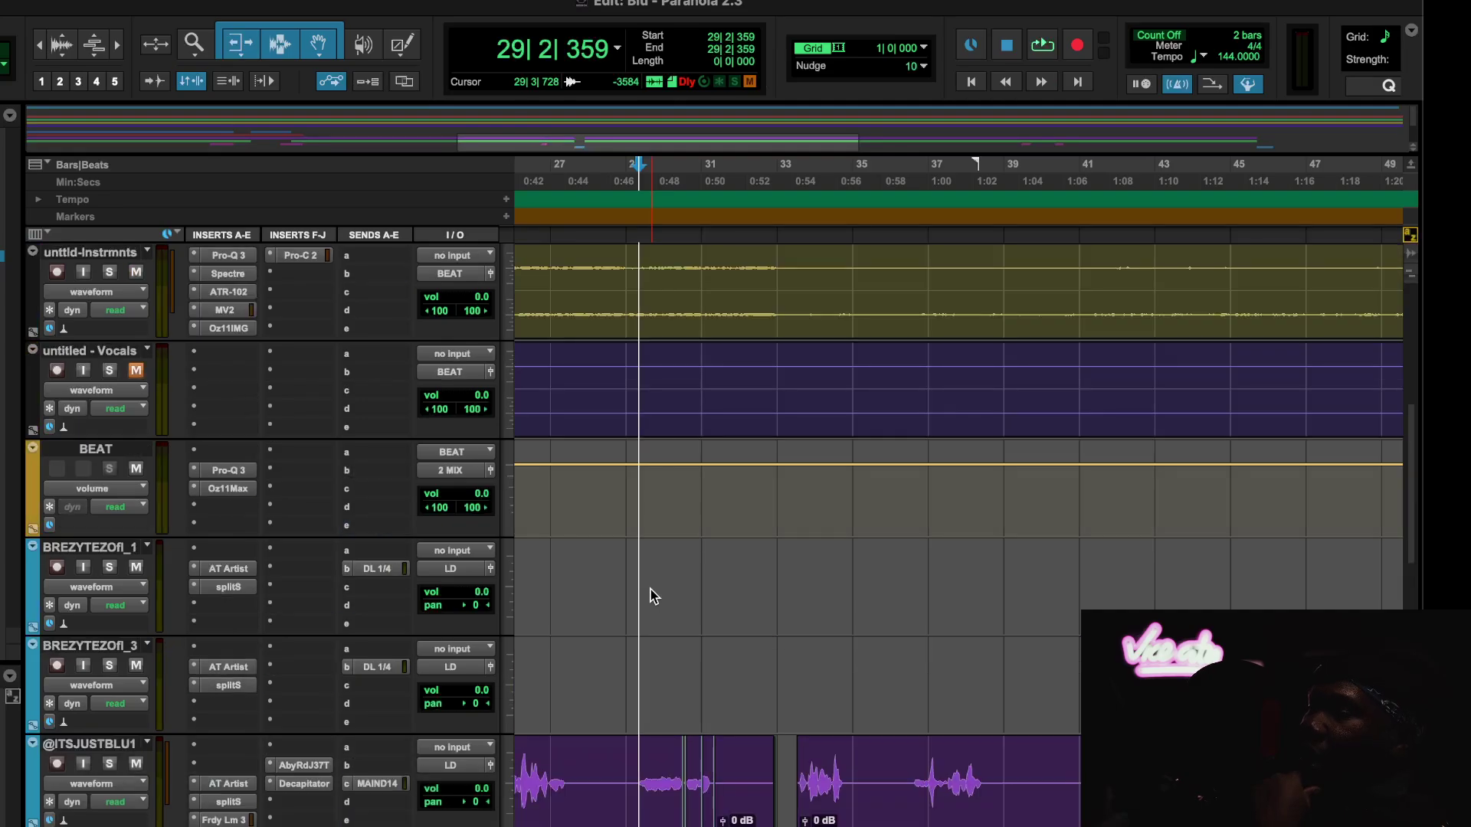
scroll(650, 590, down, 8)
scroll(651, 590, up, 4)
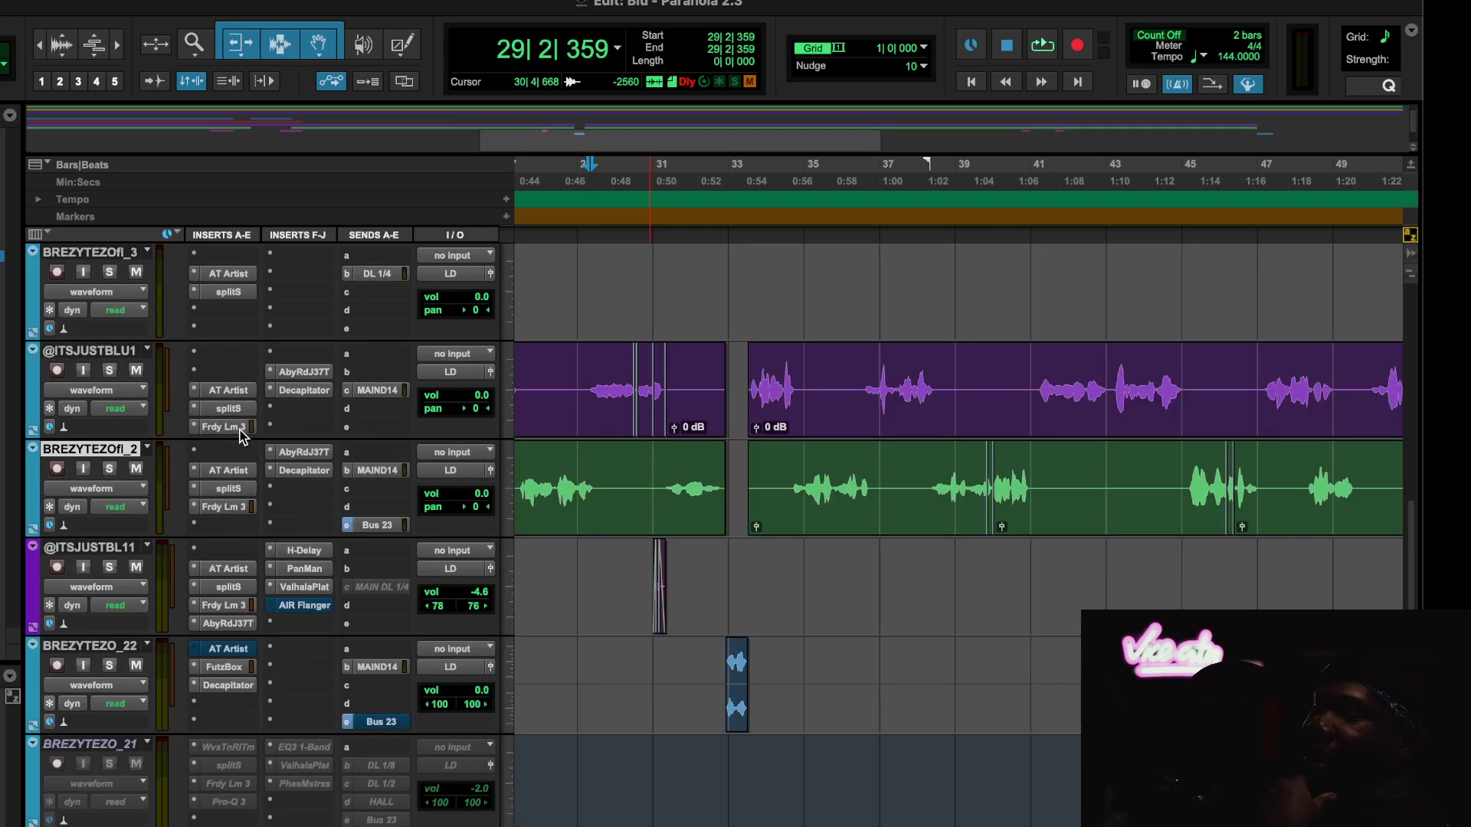
scroll(896, 563, left, 5)
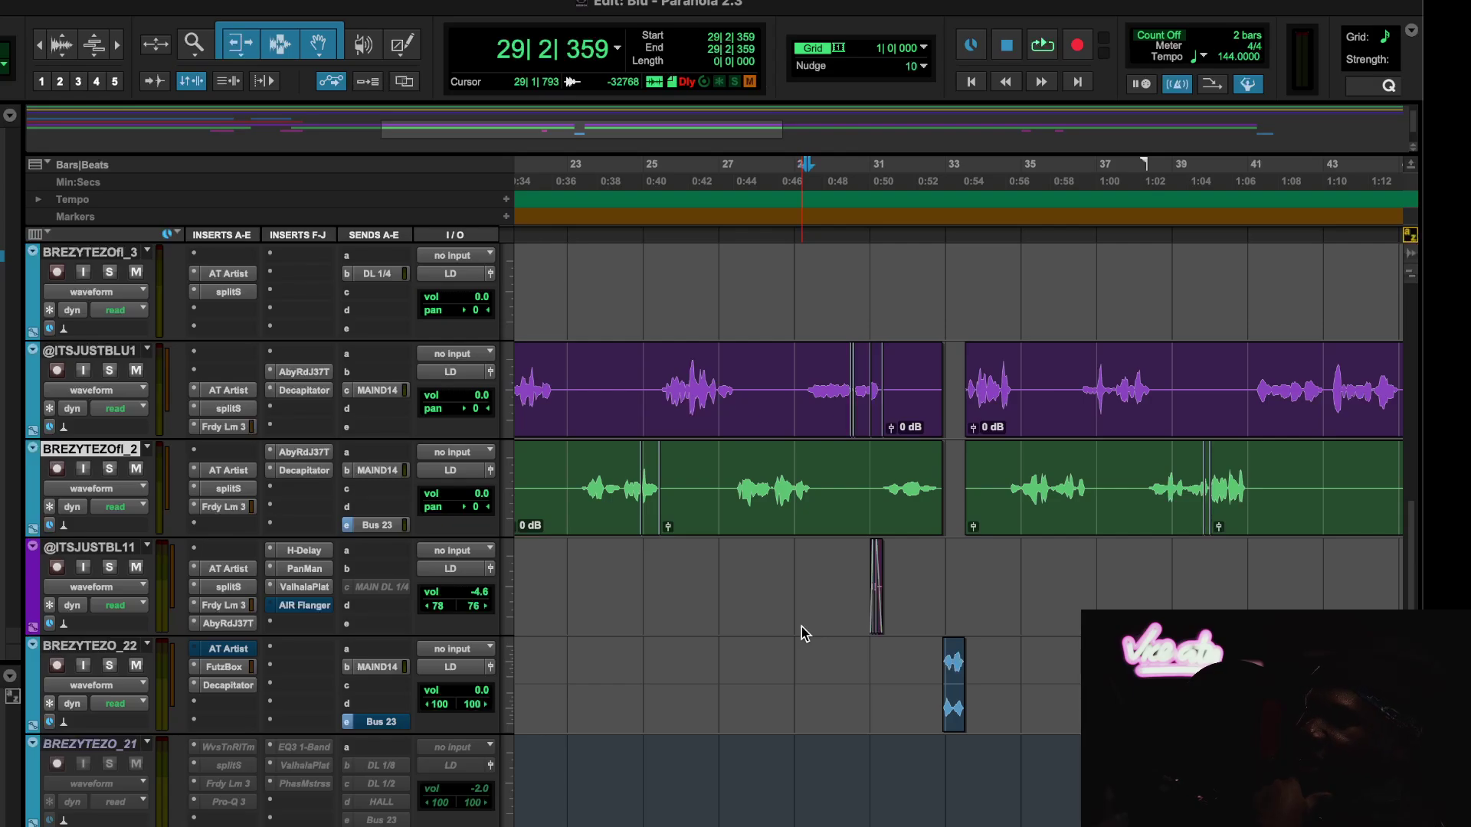
key(r)
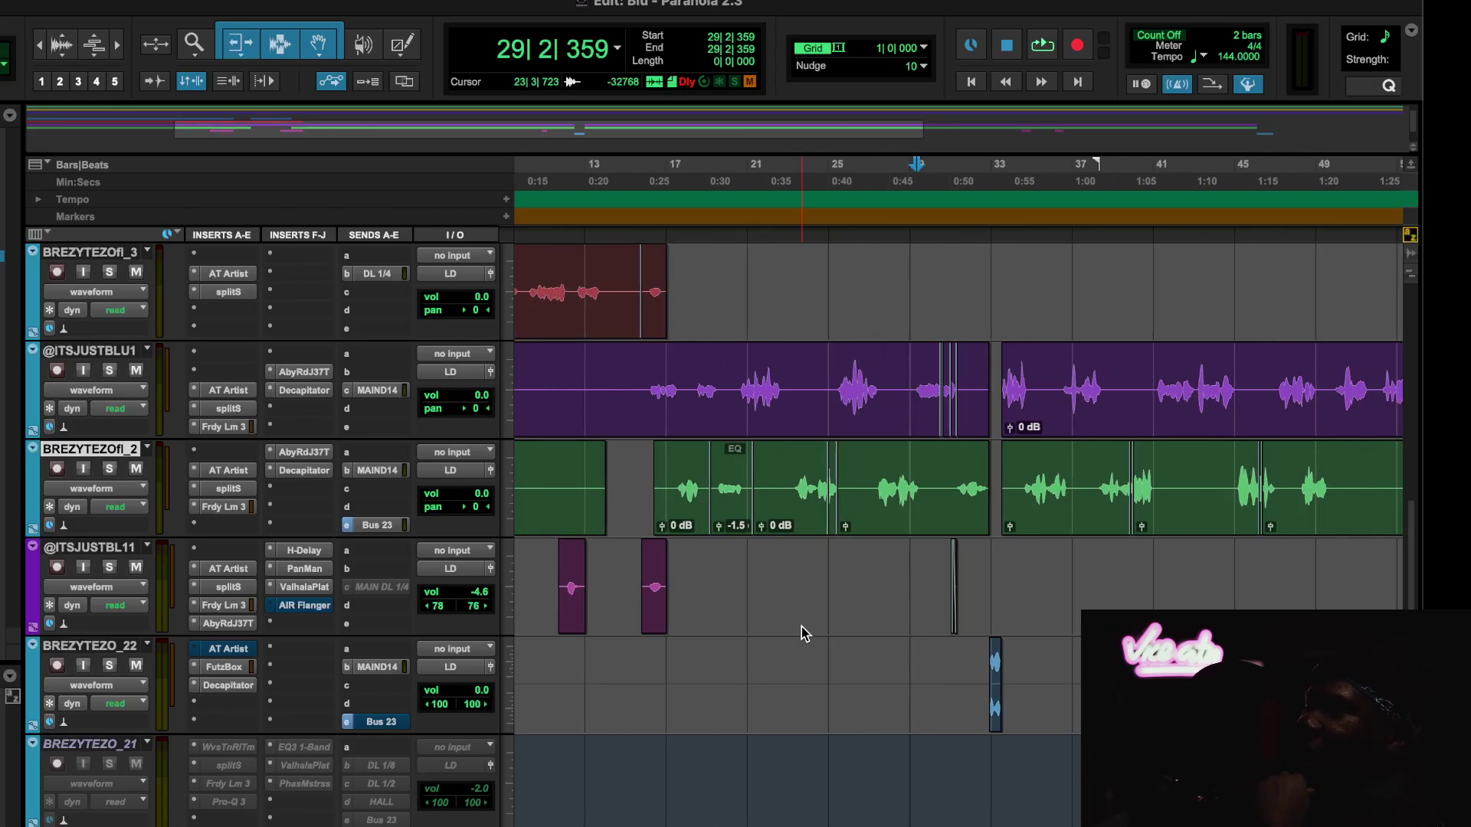
scroll(801, 627, right, 1)
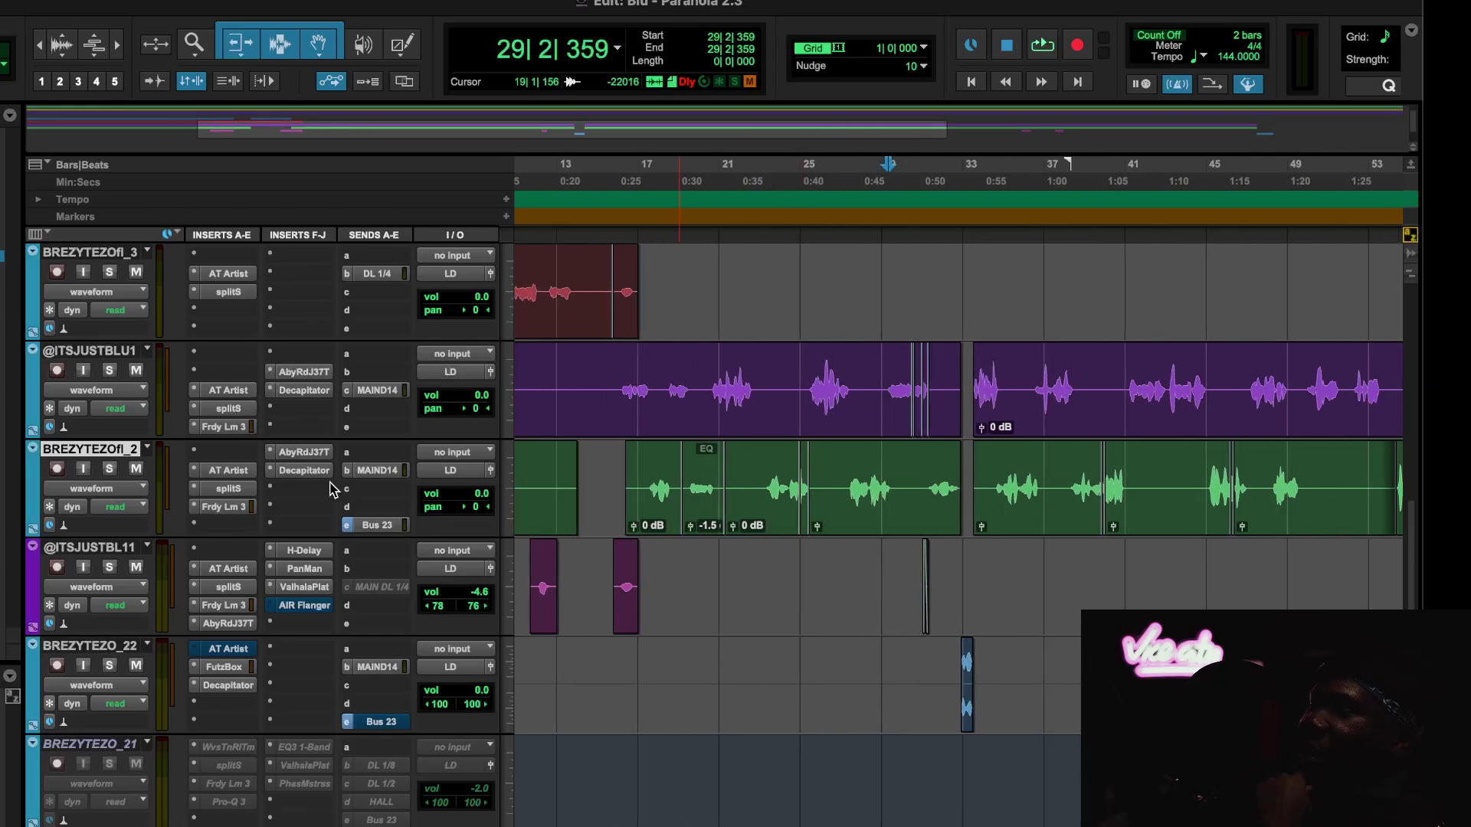
click(248, 430)
drag(546, 55, 547, 134)
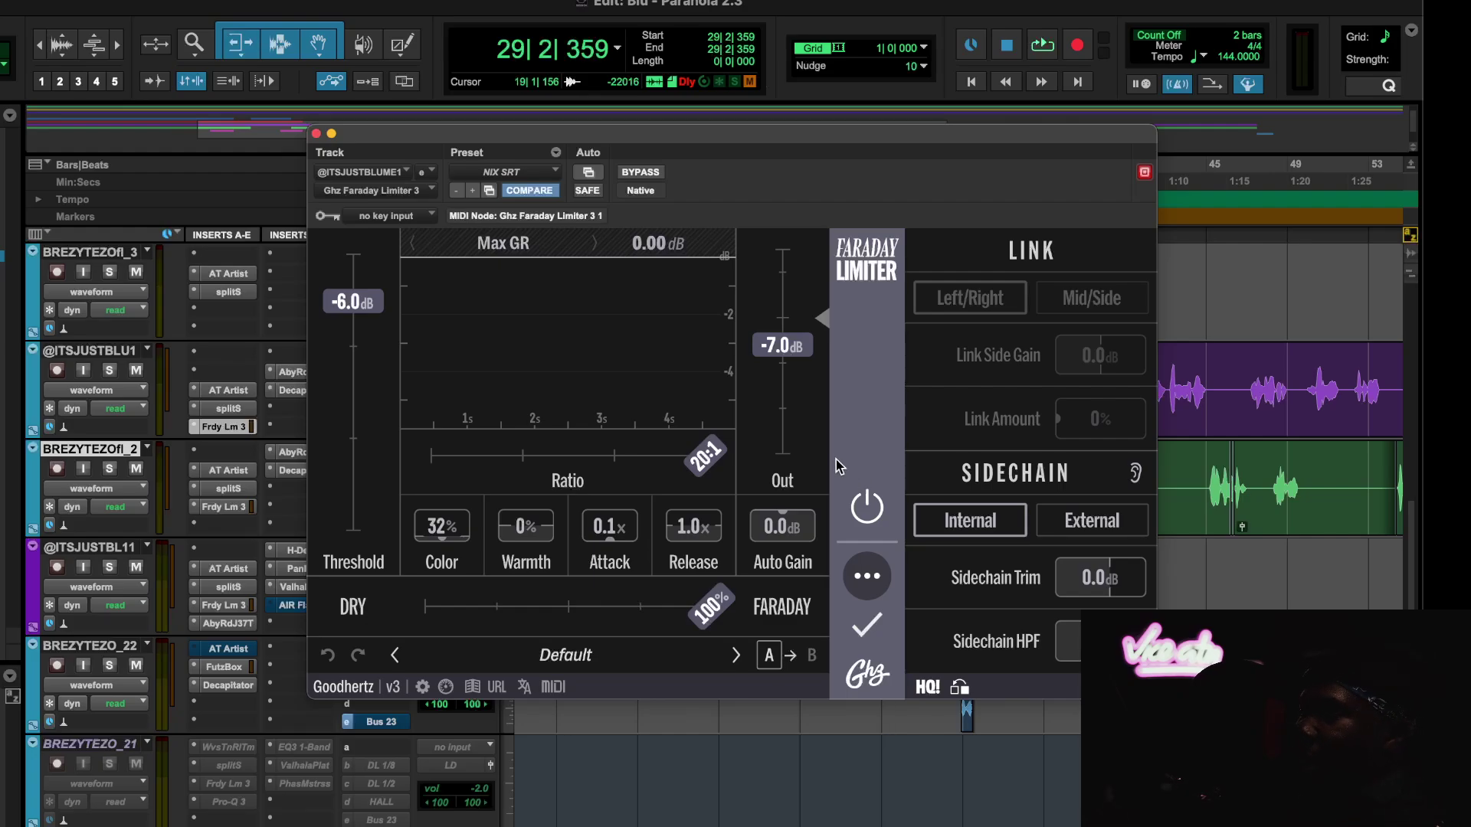
click(317, 134)
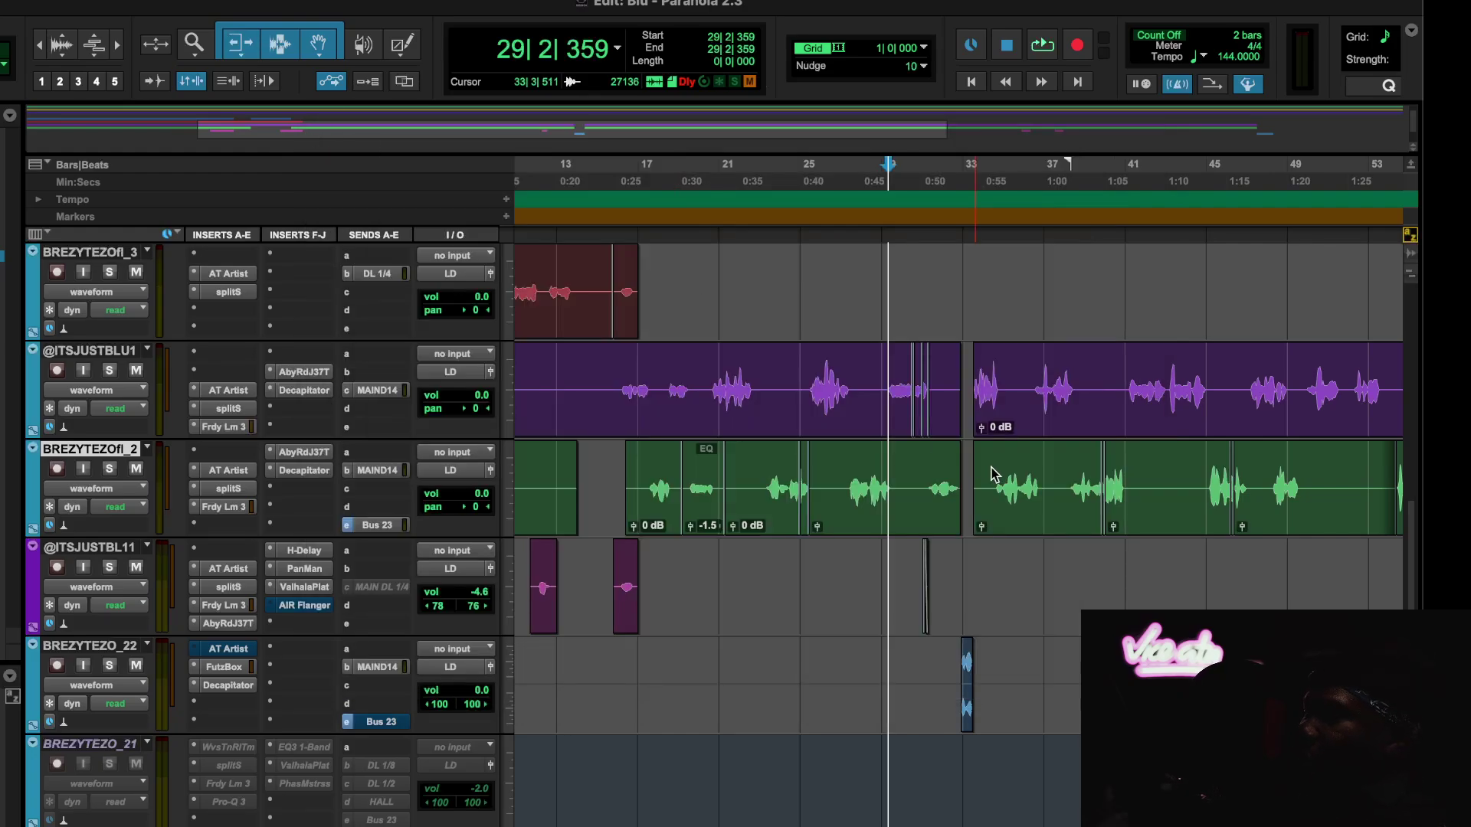
scroll(1053, 430, right, 10)
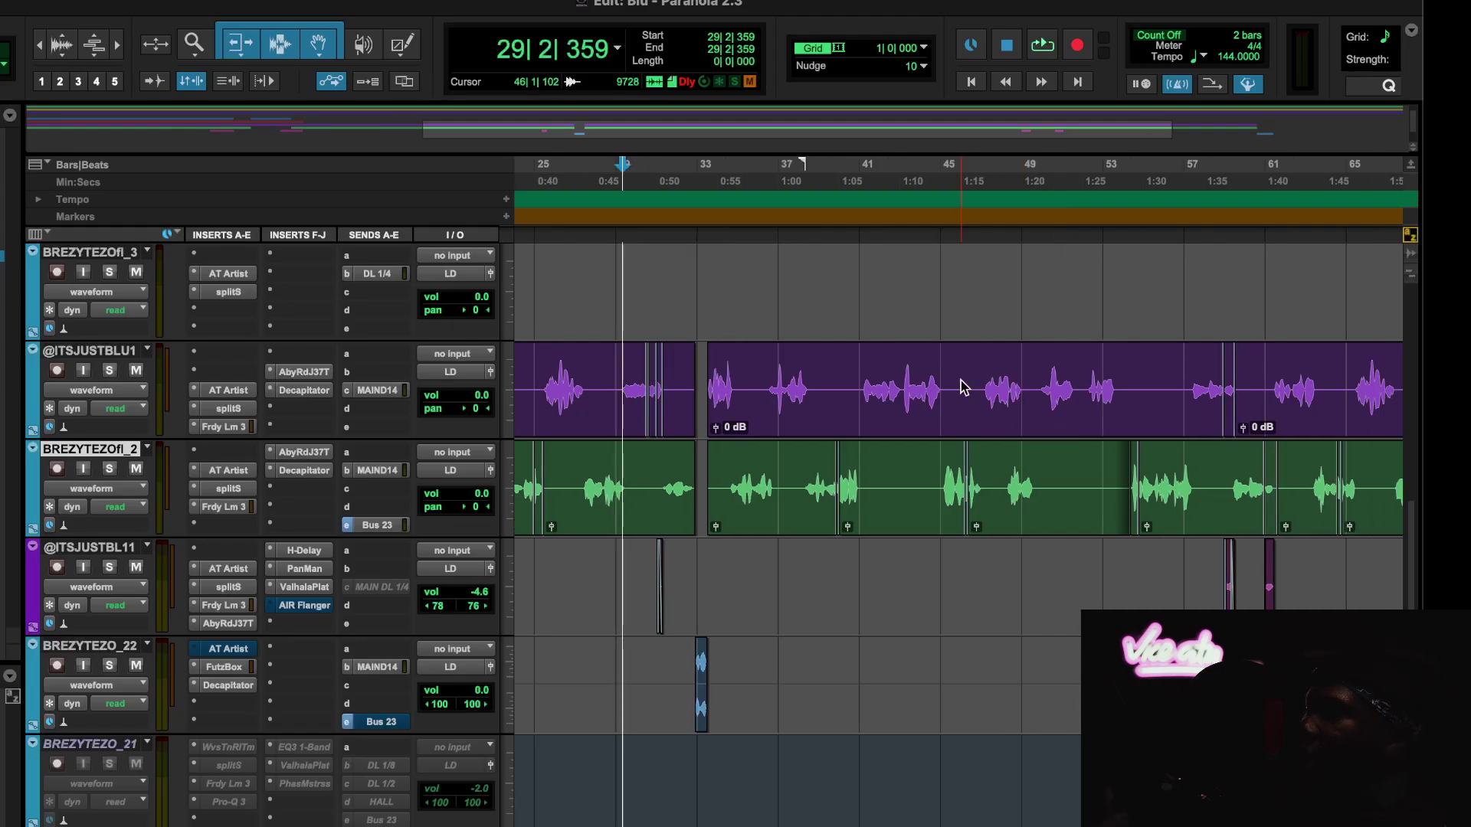
click(695, 165)
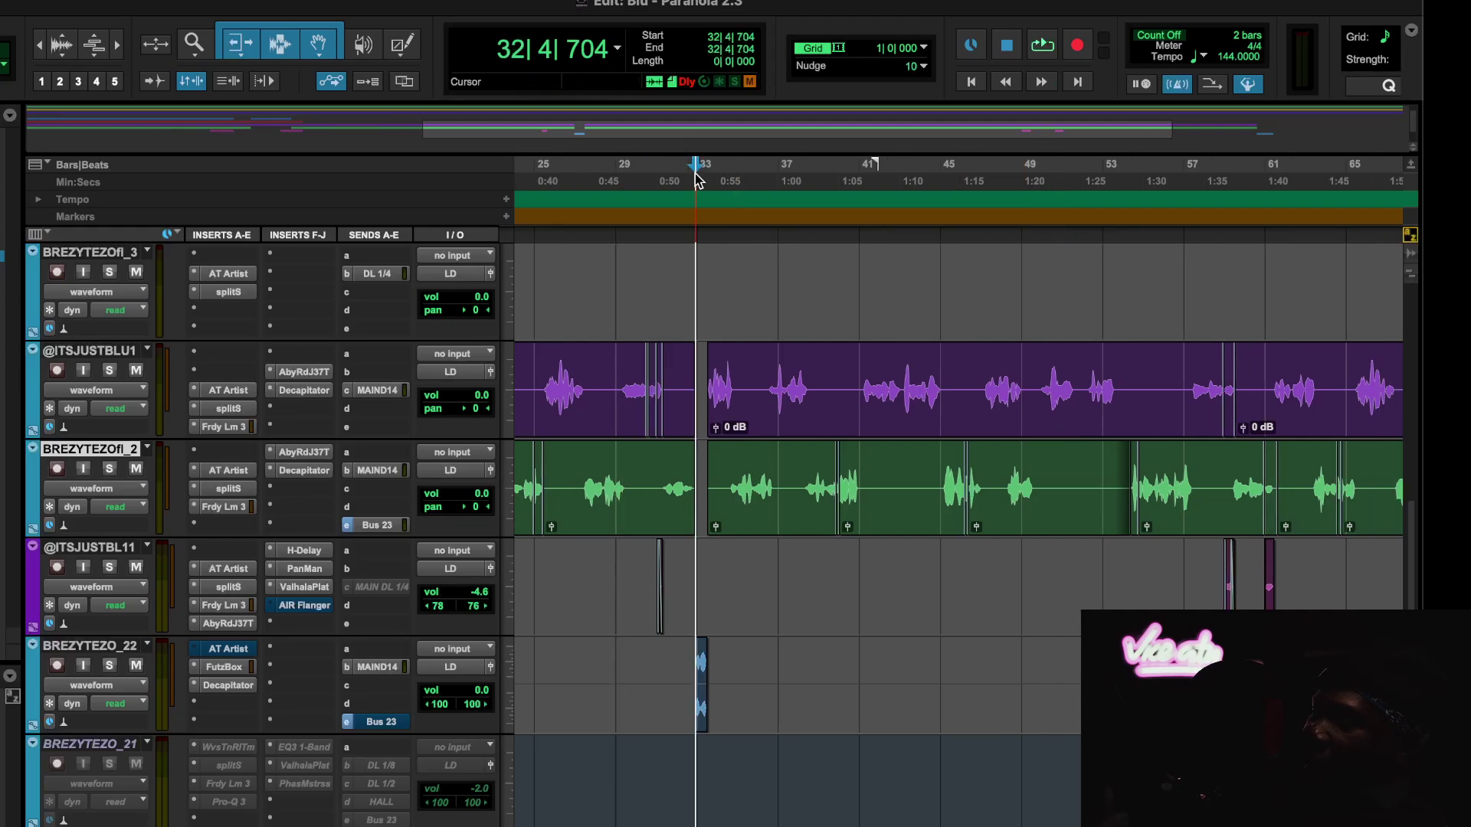
click(229, 427)
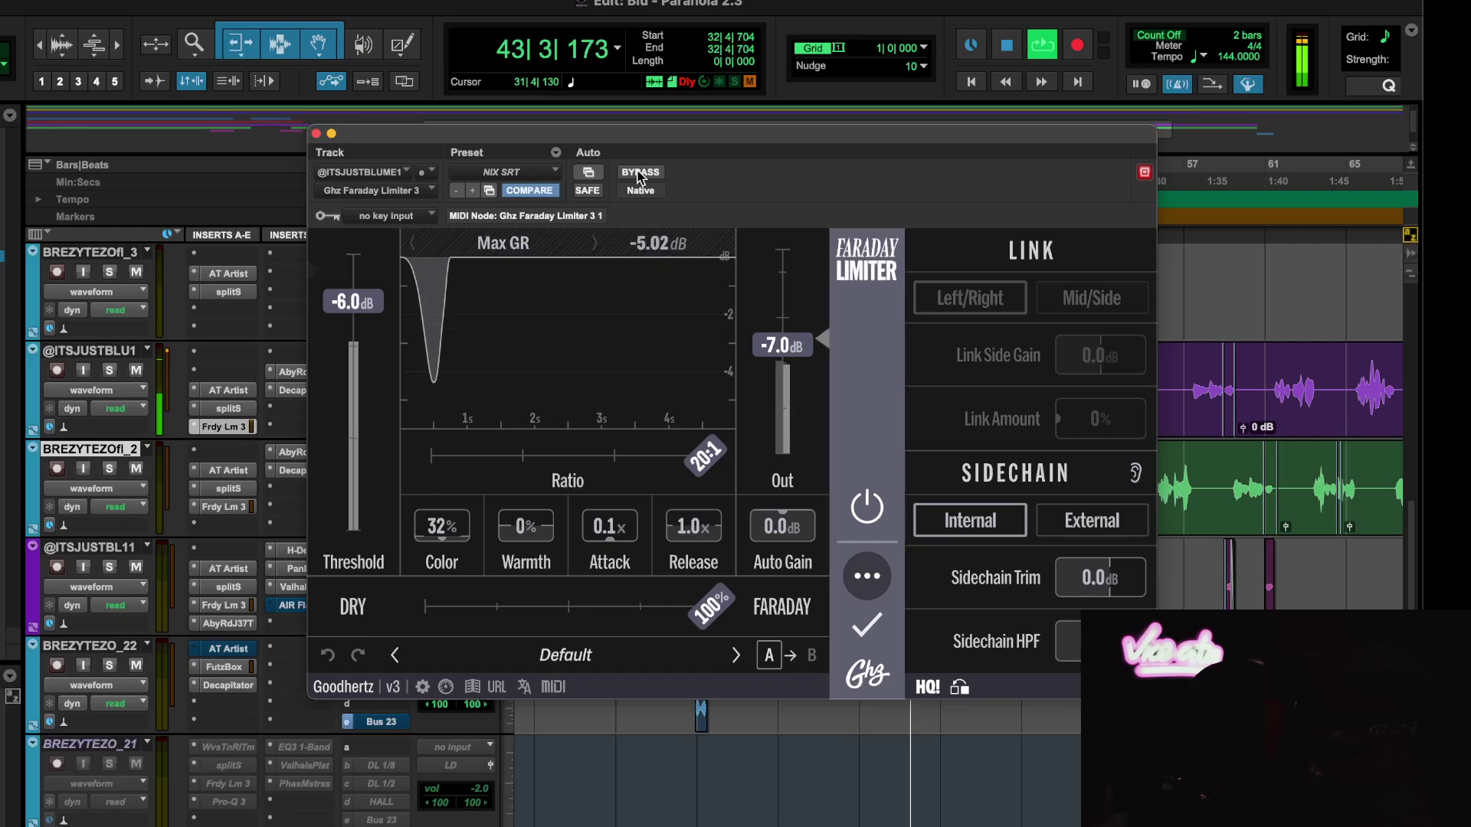
click(640, 172)
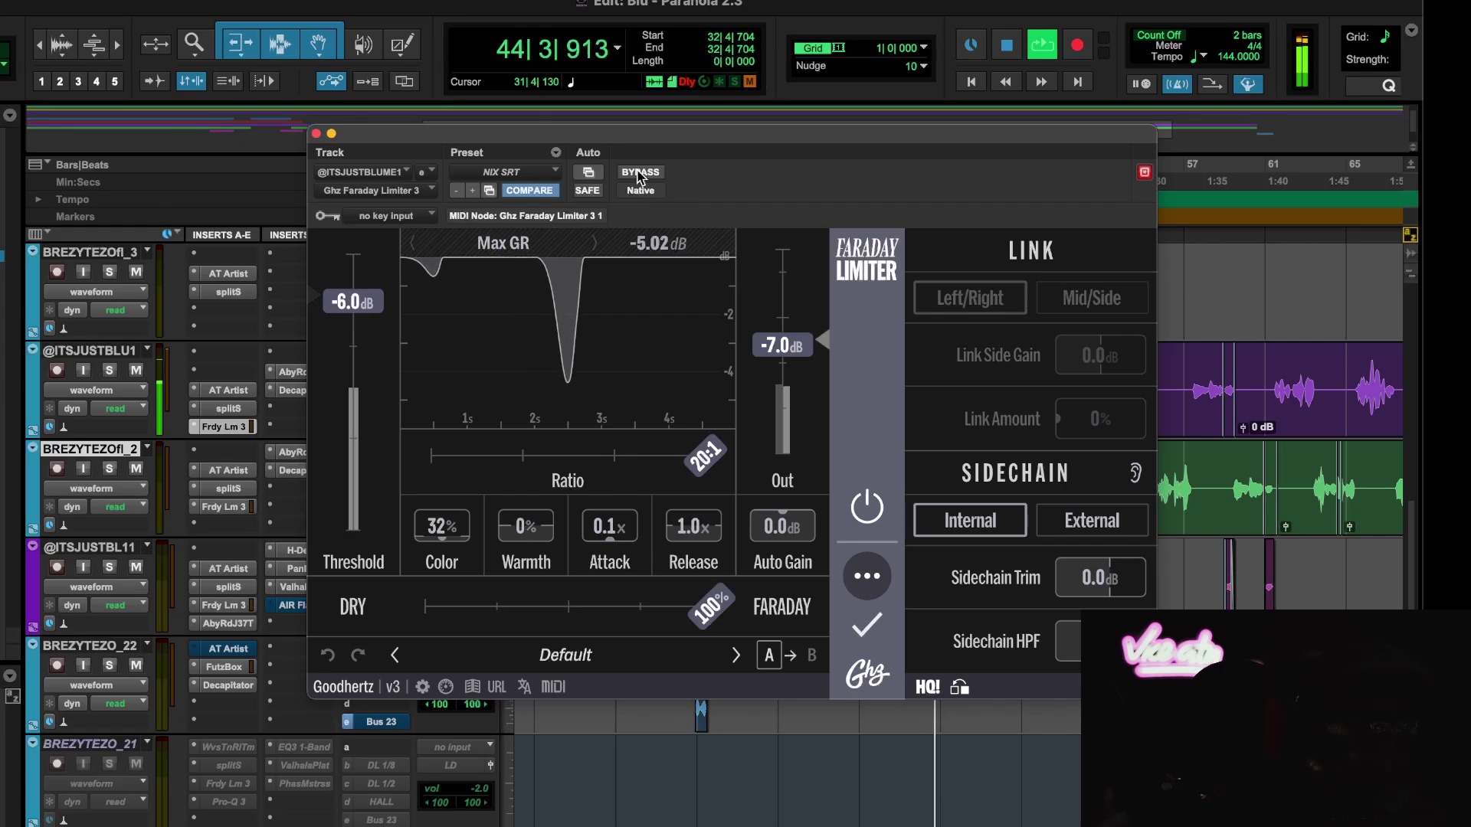
key(space)
key(space)
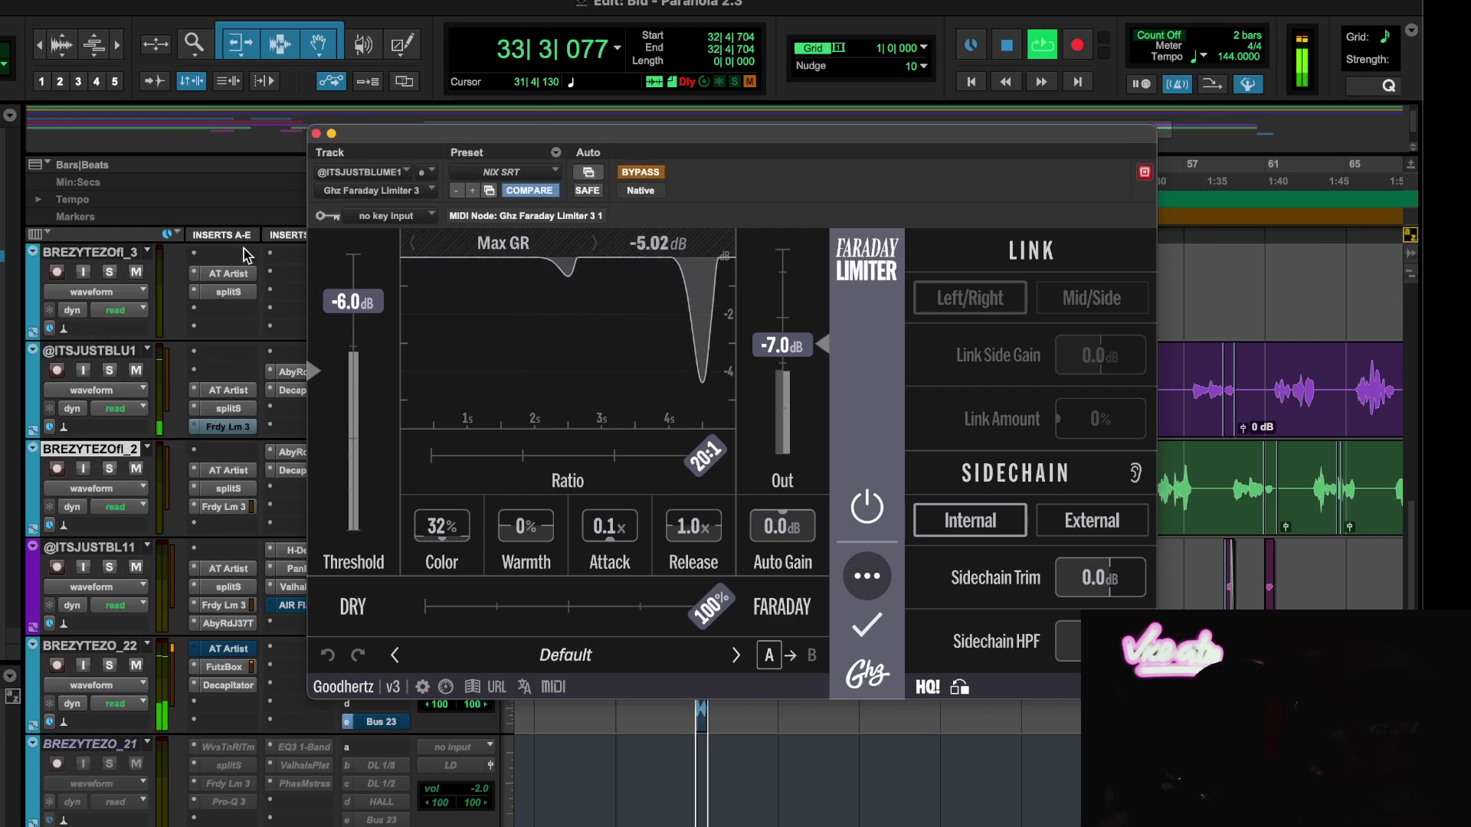
click(136, 469)
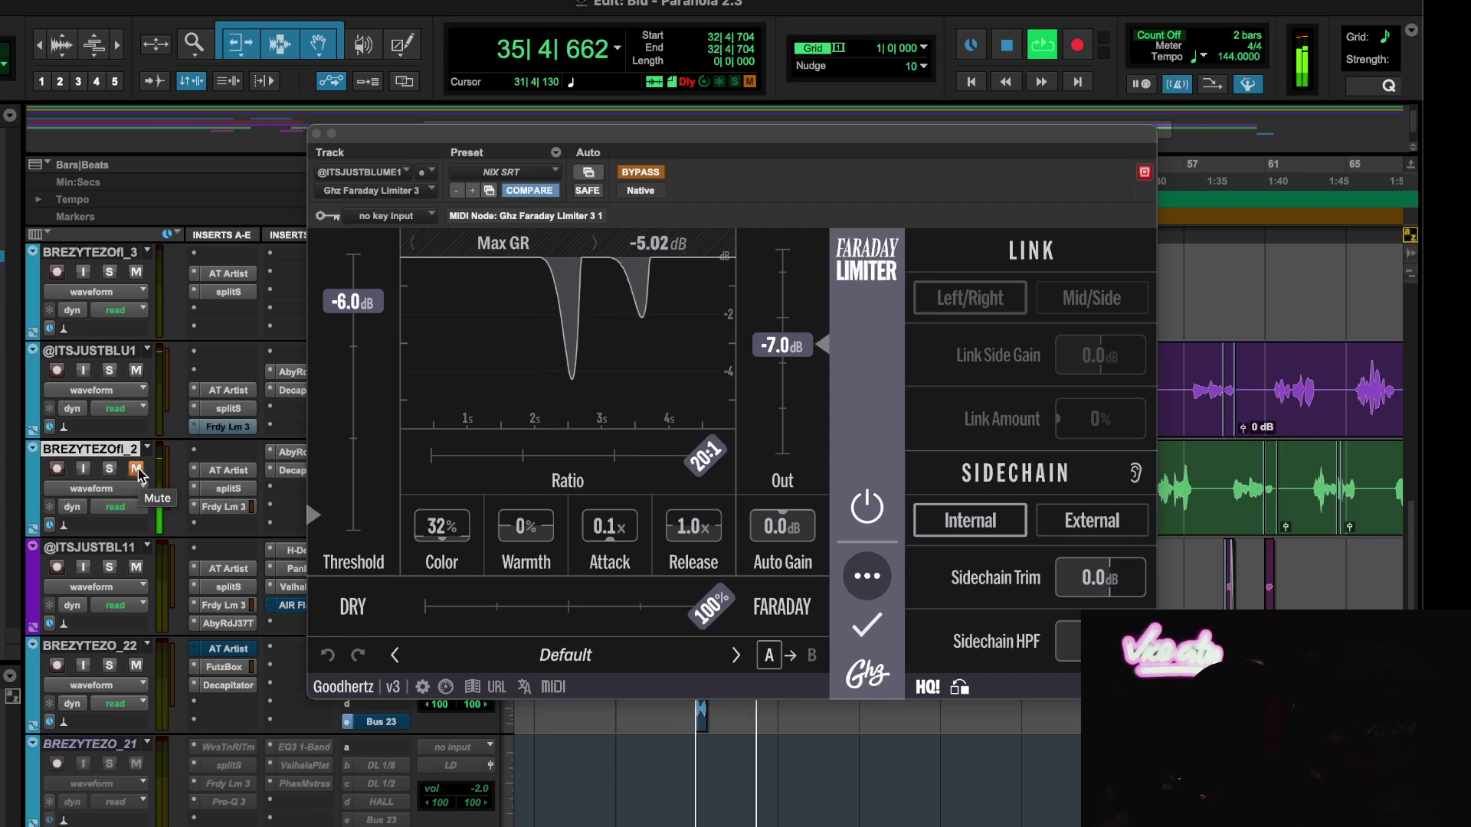
click(137, 469)
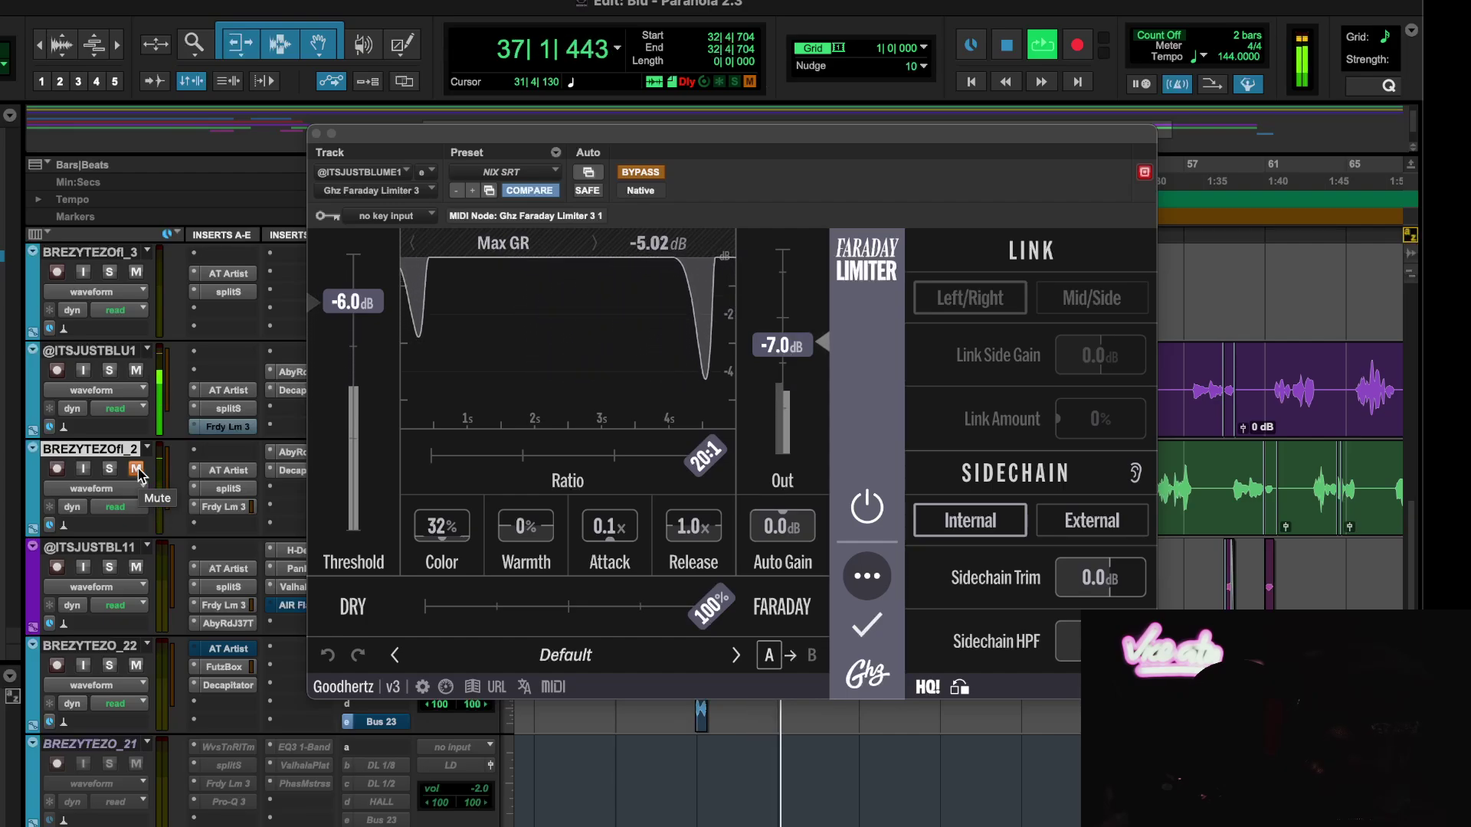
scroll(98, 292, up, 10)
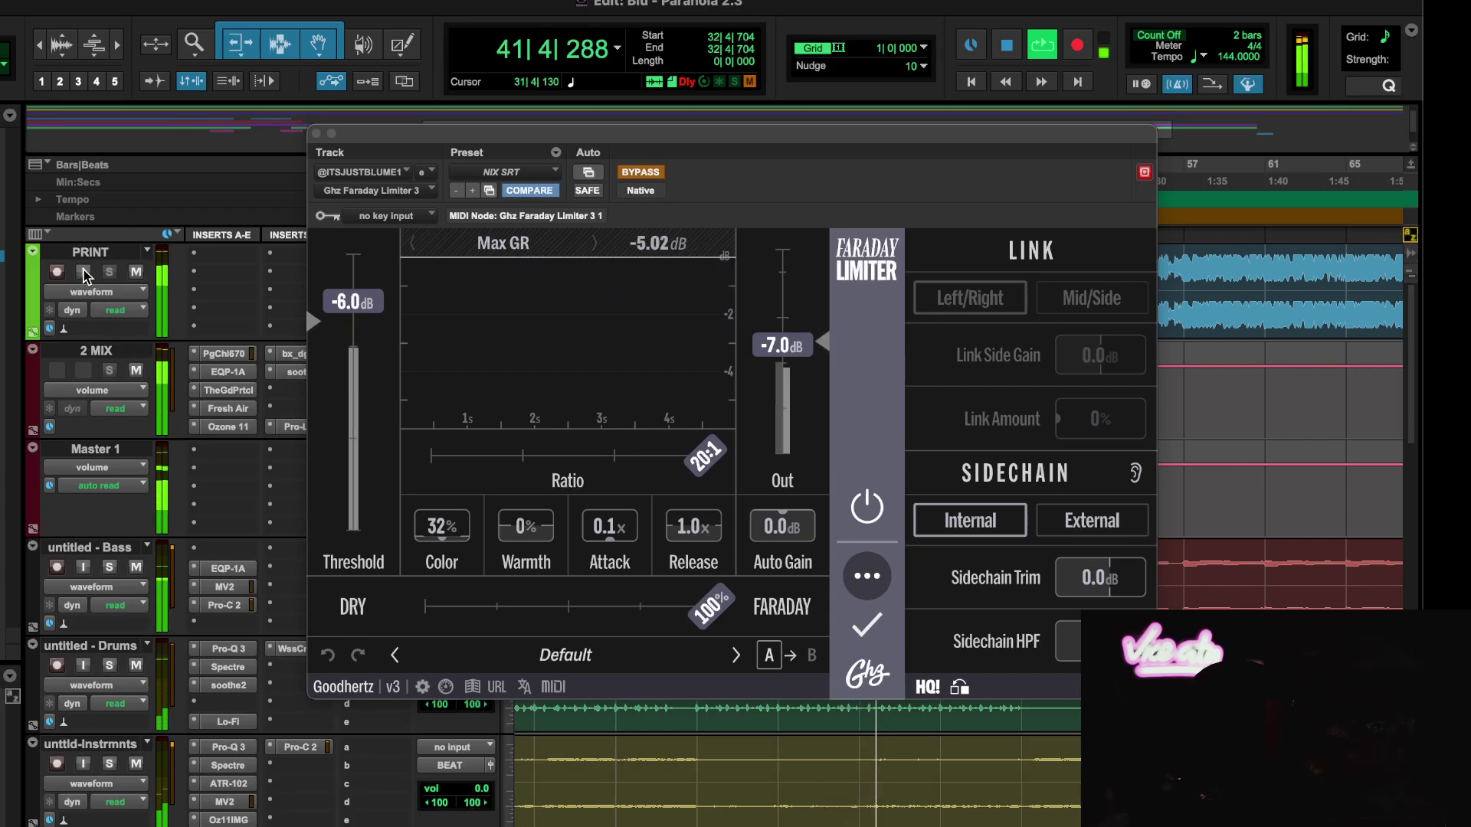
scroll(226, 470, up, 15)
scroll(226, 470, up, 2)
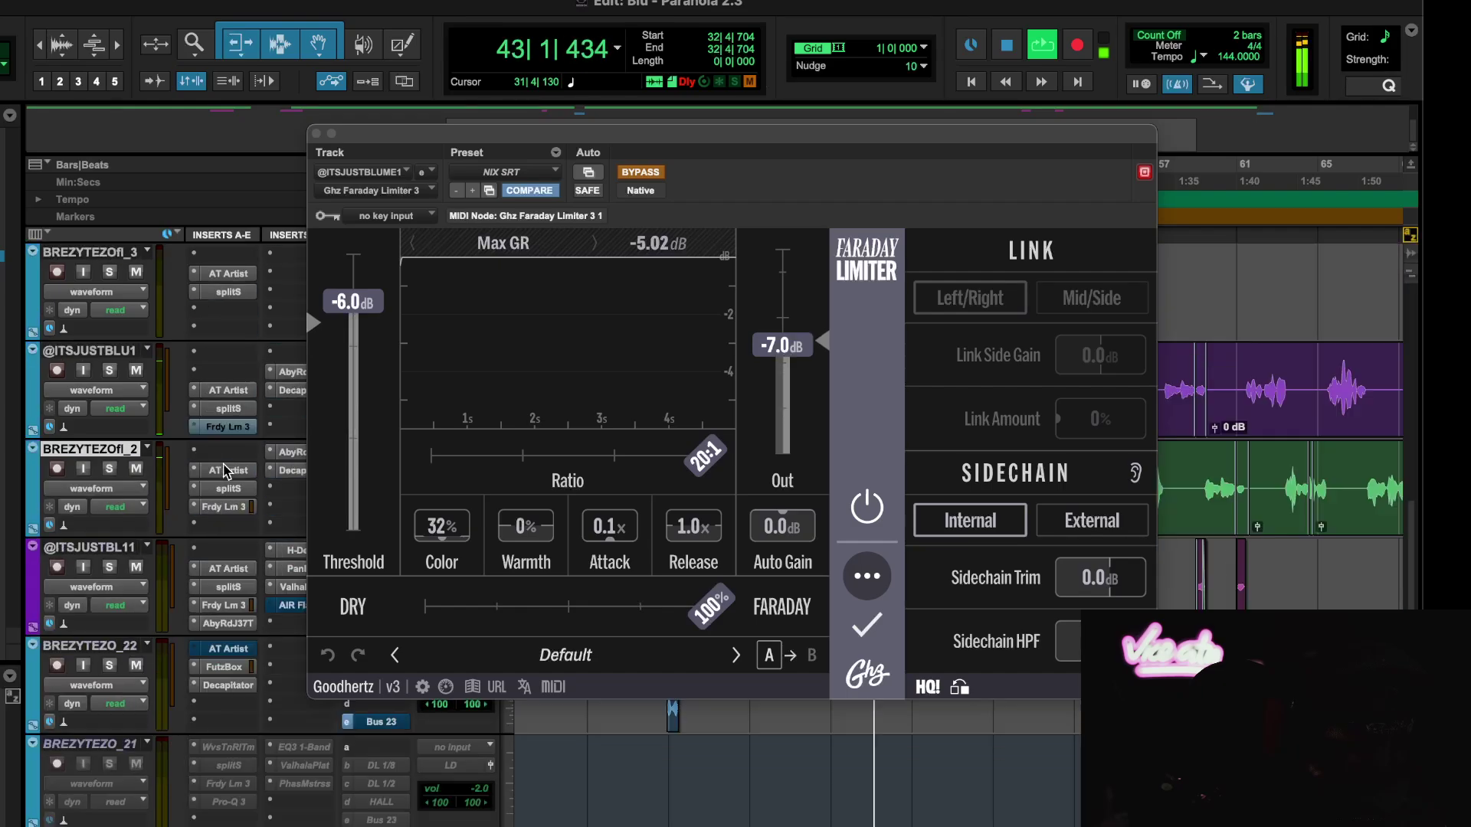
click(640, 172)
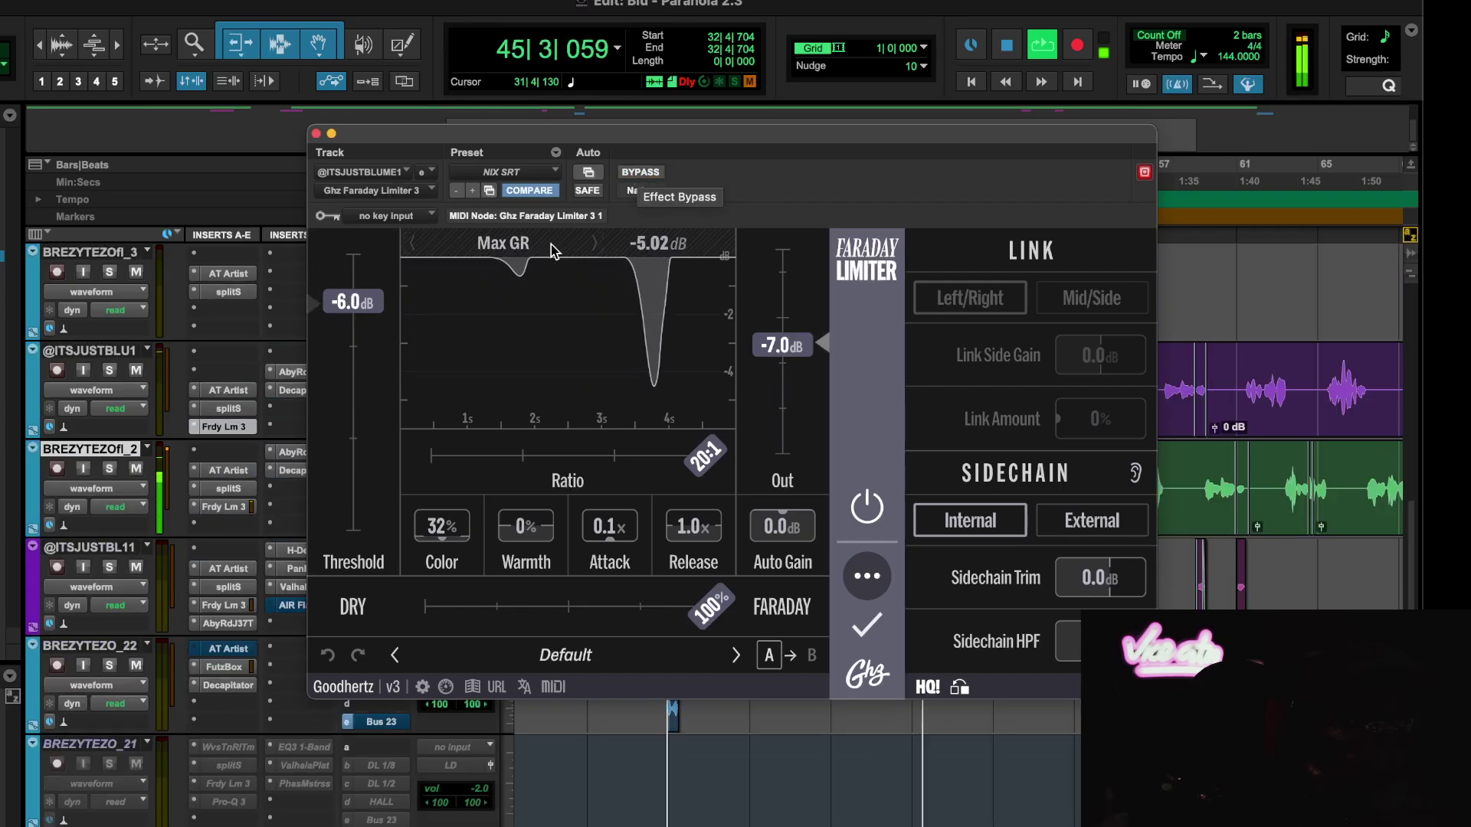
Open the Faraday Limiter on BREZYTEZOfl_2, examine its gain reduction during playback, and stop and close the plug-in.
click(224, 507)
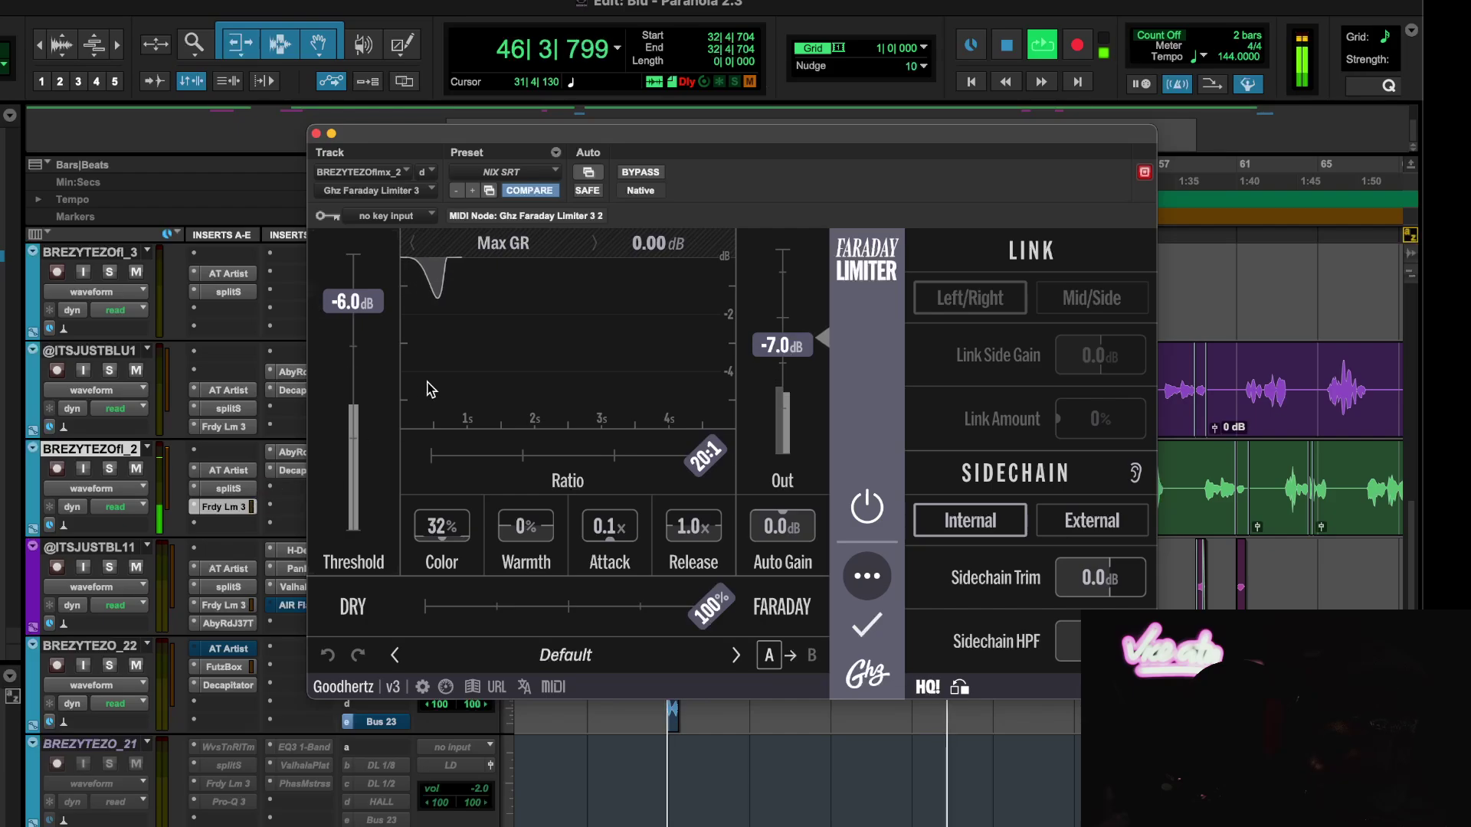
key(space)
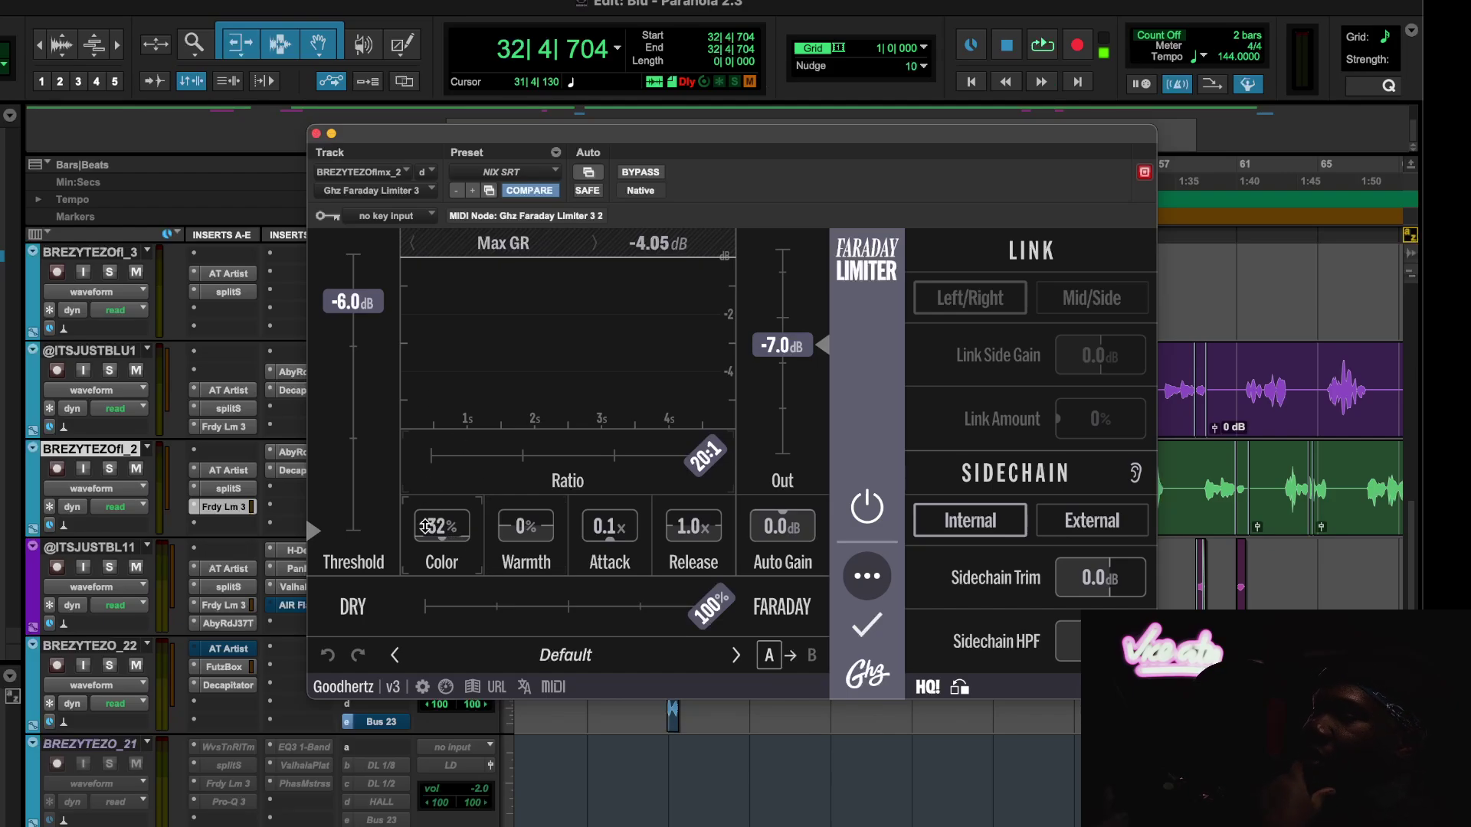
click(317, 135)
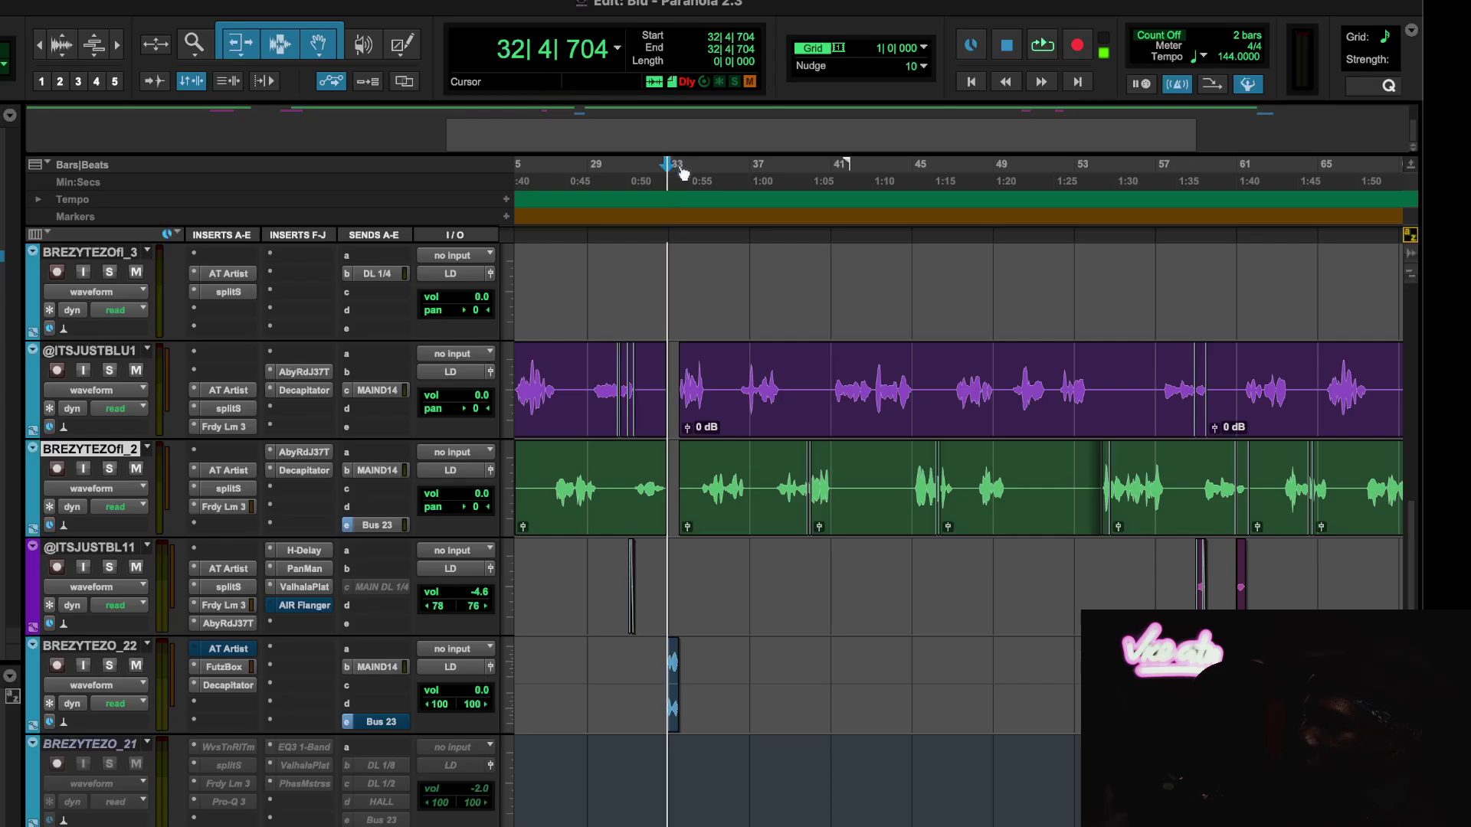
Select bars 33 to 54 and compare playback with the Faraday Limiters on both vocal tracks bypassed and active, leaving them active.
drag(1101, 190, 679, 205)
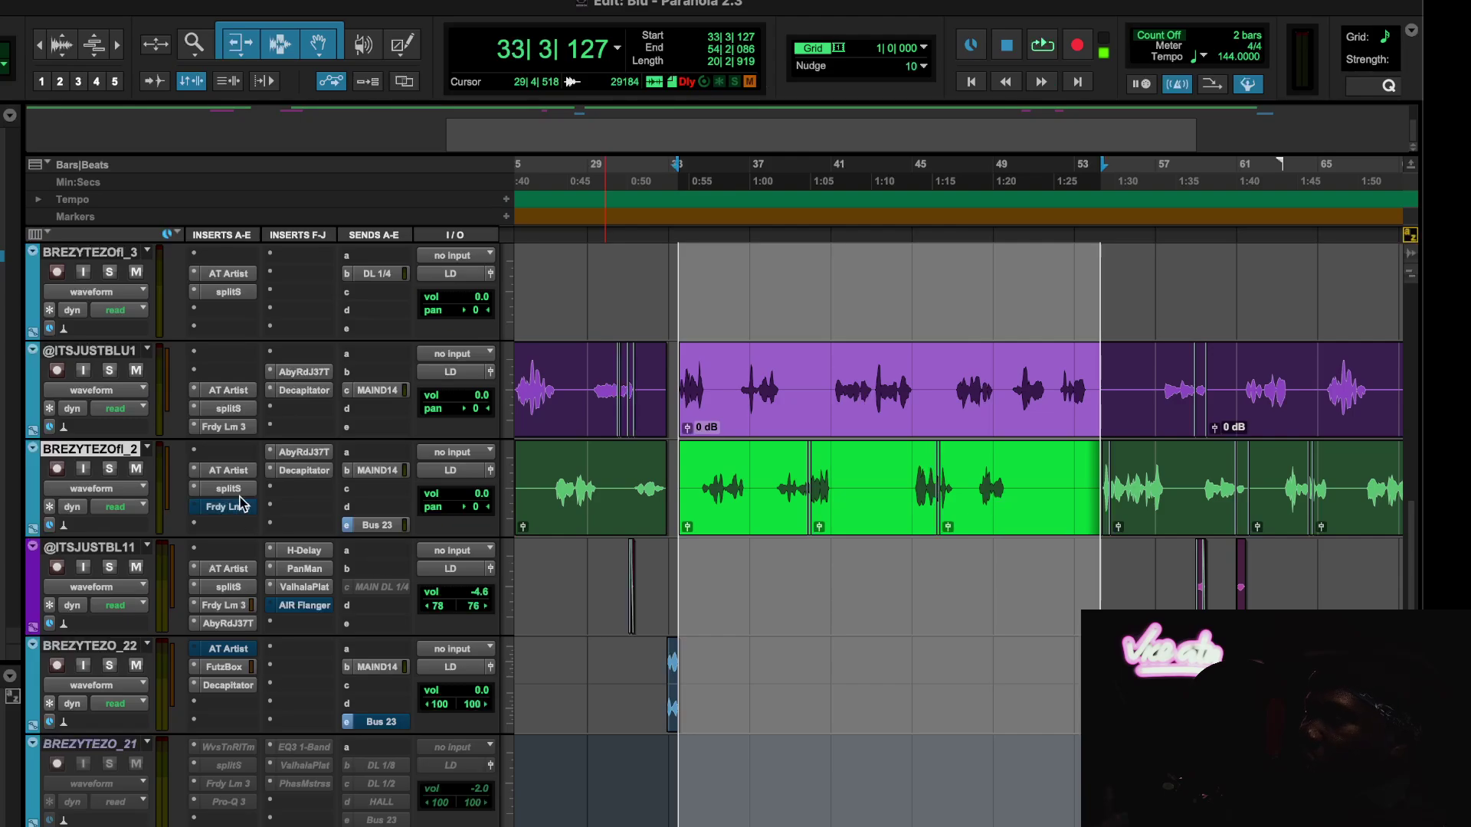
key(space)
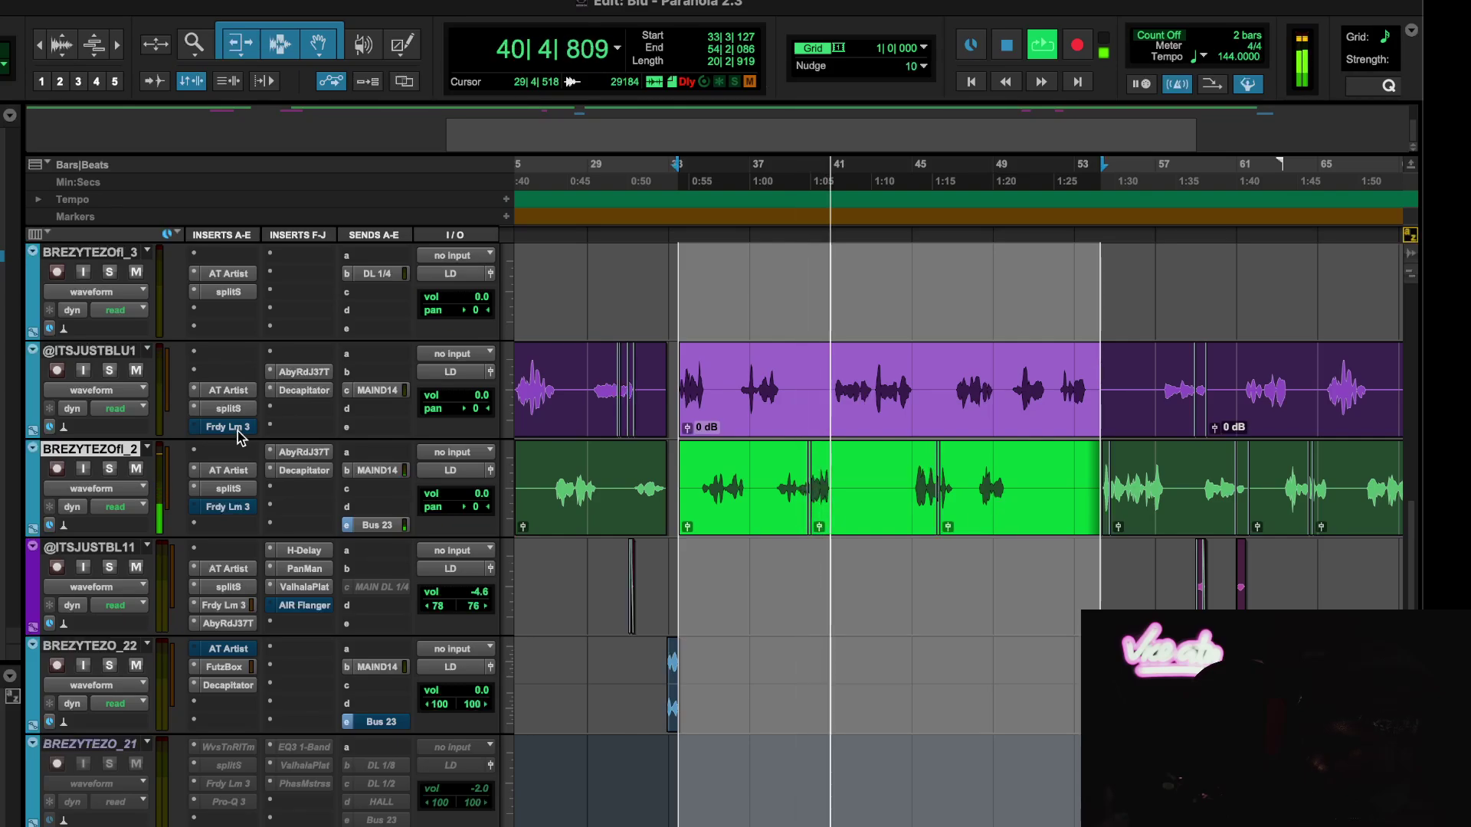
super+click(228, 427)
super+click(227, 506)
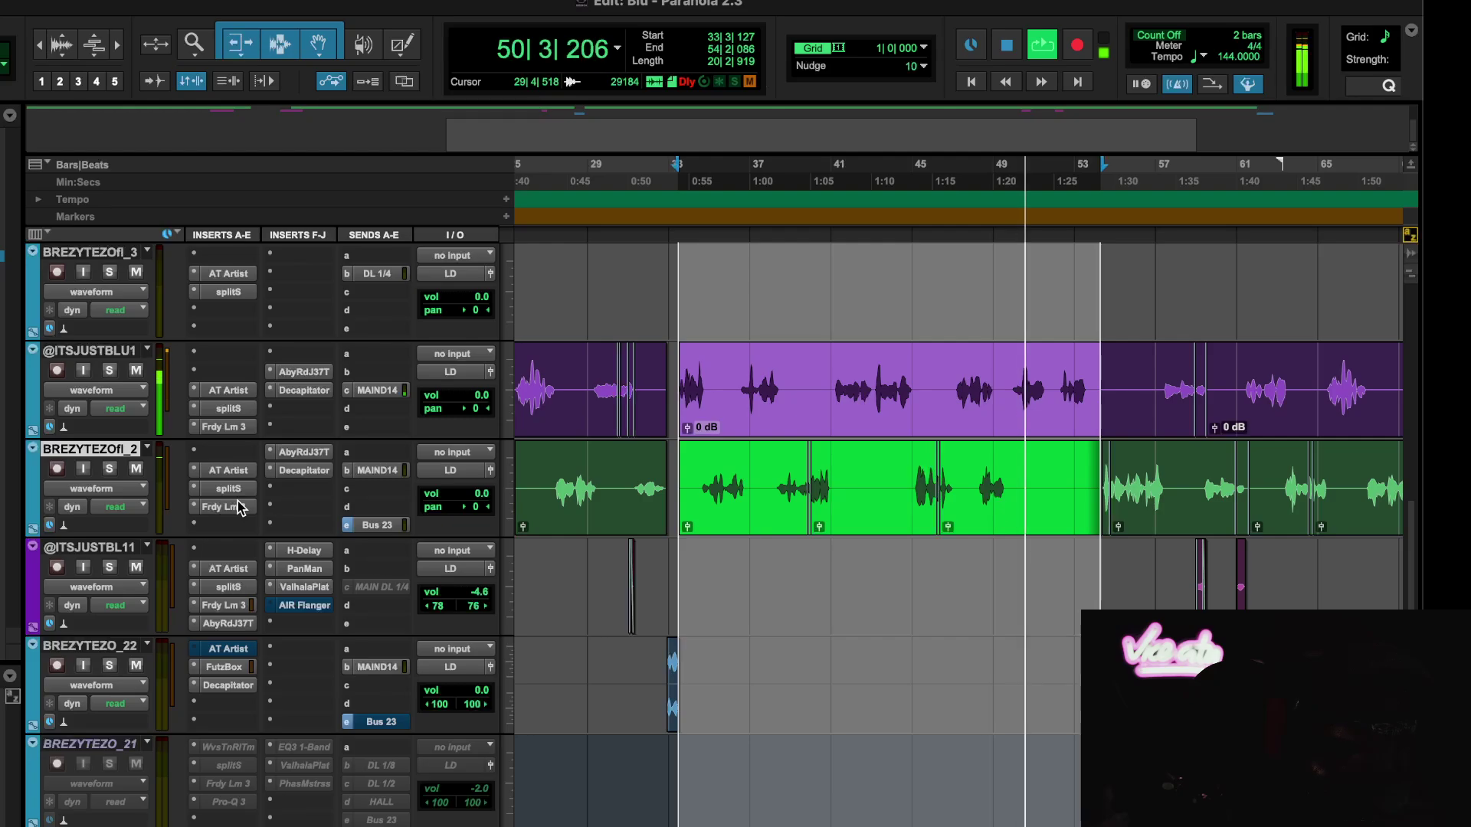
key(space)
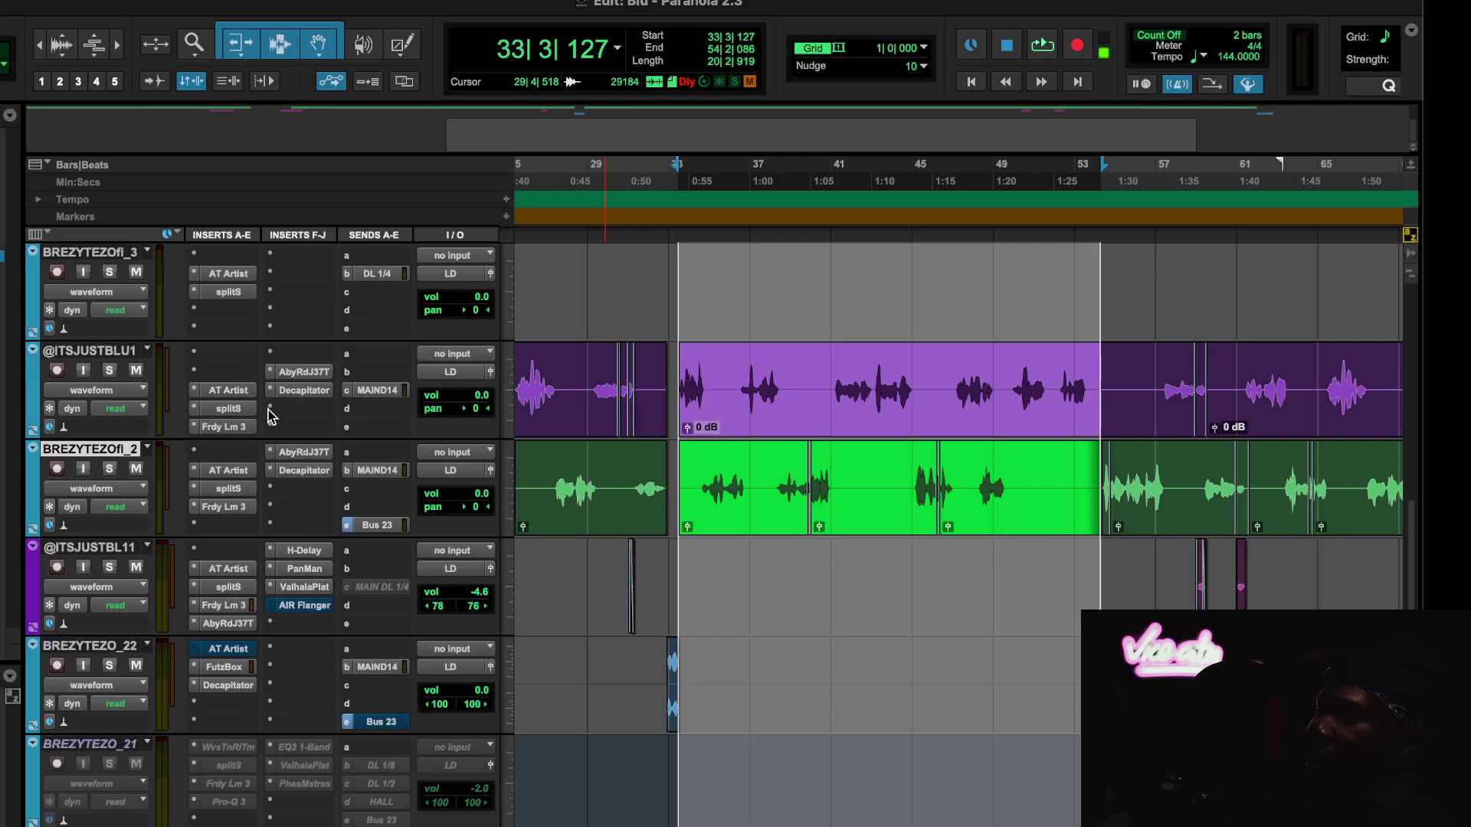
click(304, 390)
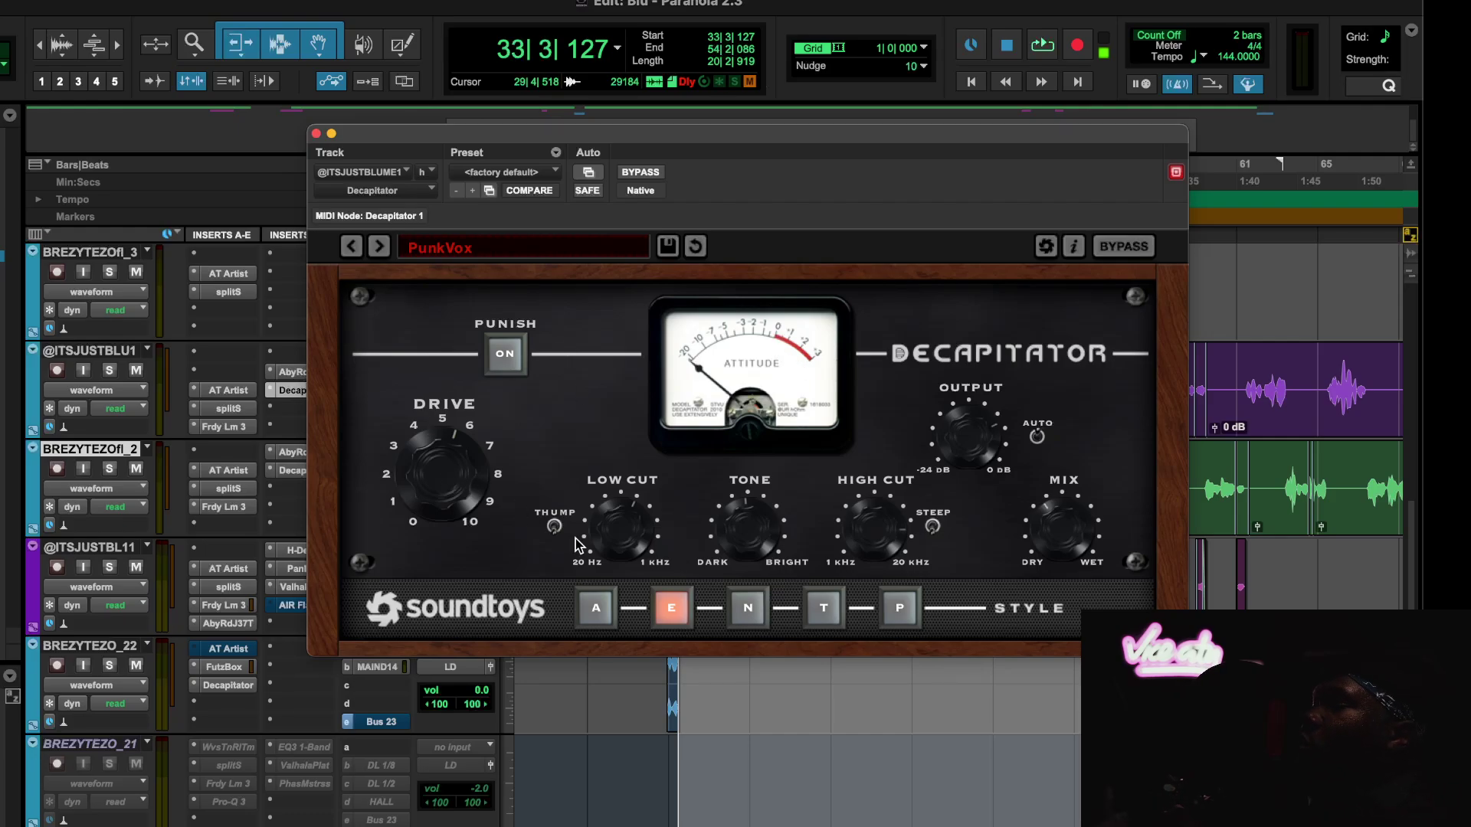
click(1042, 48)
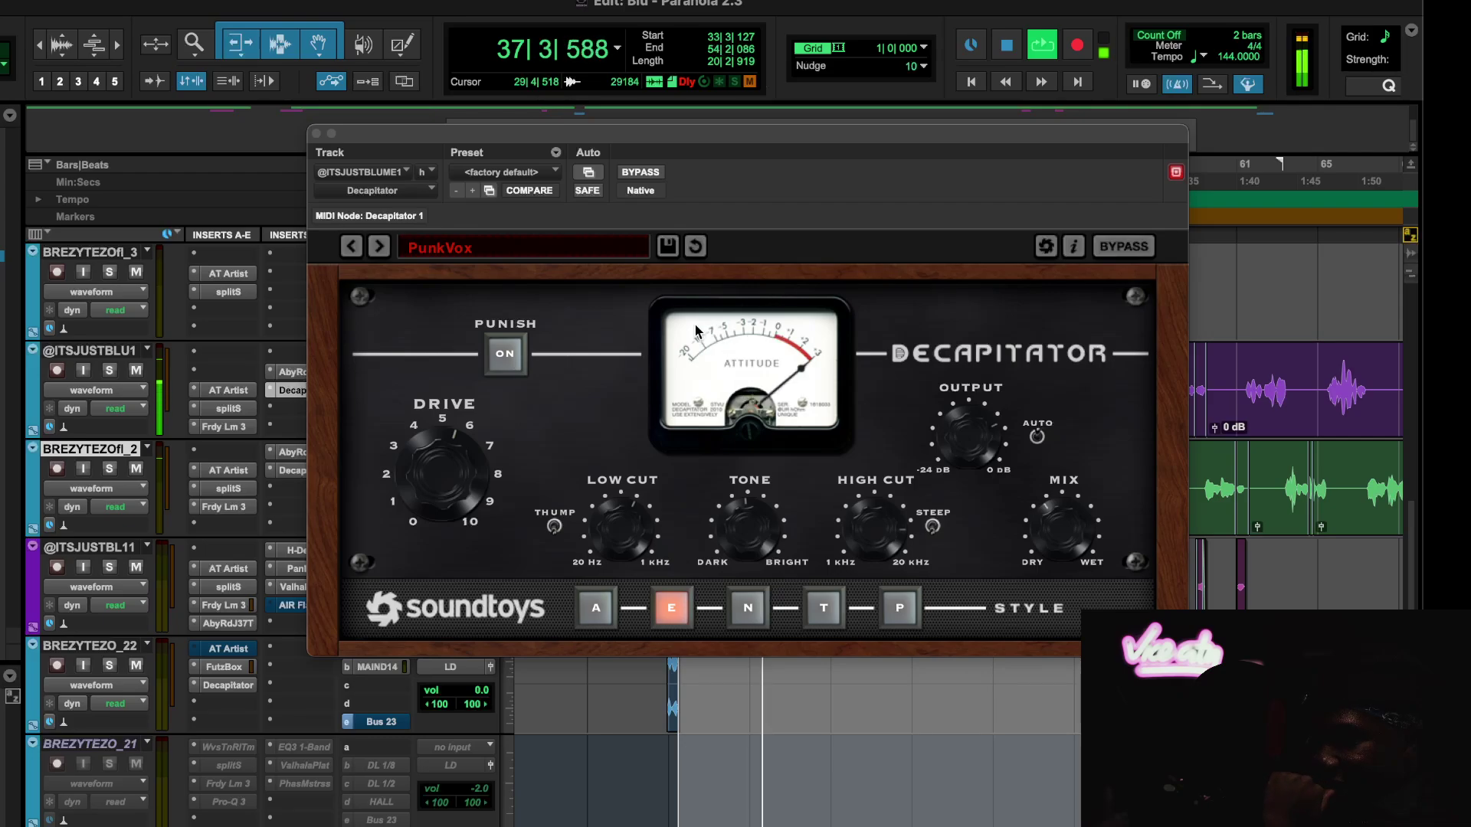
super+click(298, 396)
super+click(299, 473)
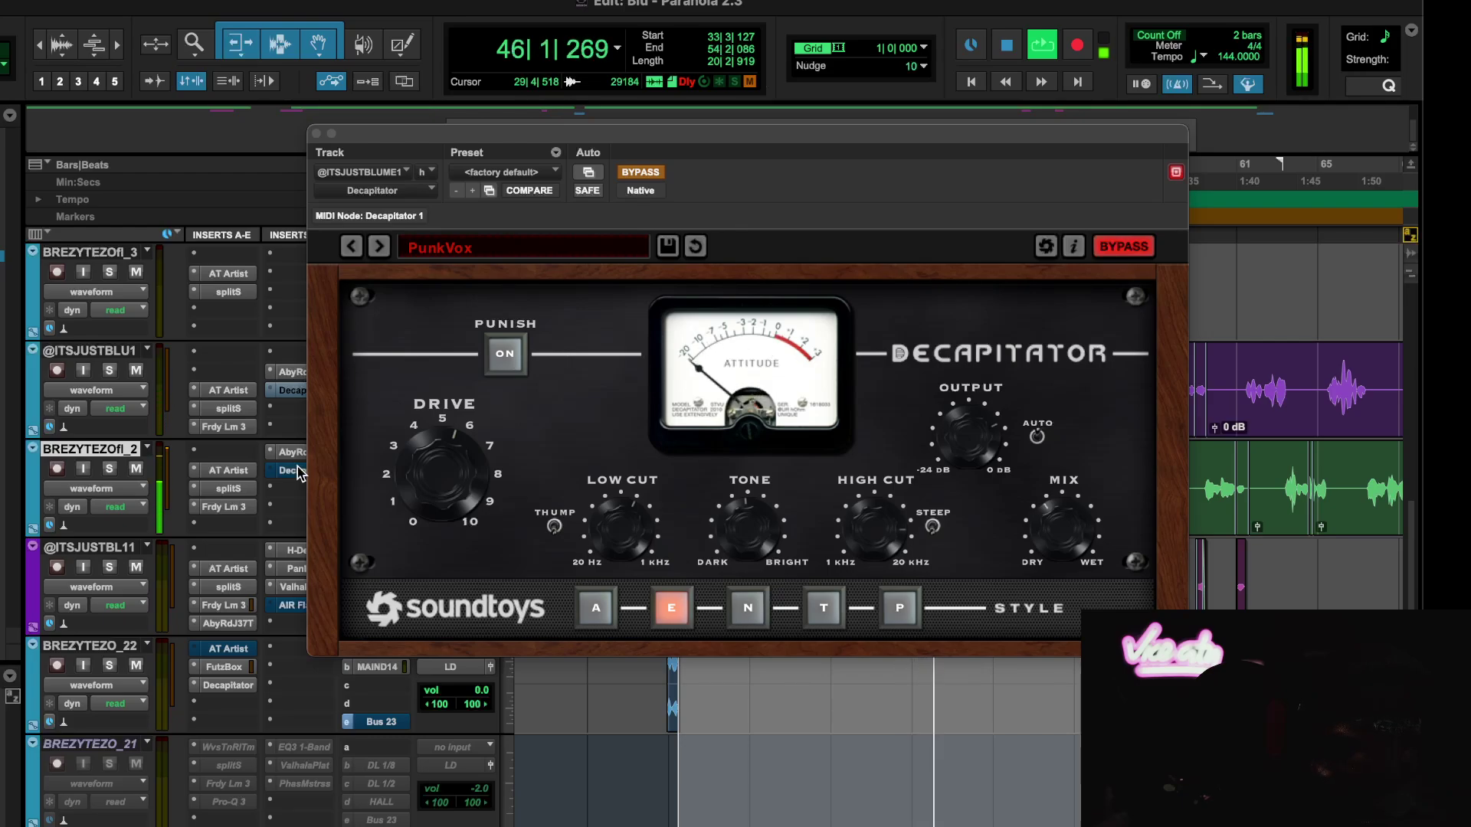
Compare the vocals with Decapitator on and bypassed on both tracks, leave it active on both, and close the plug-in.
super+click(288, 392)
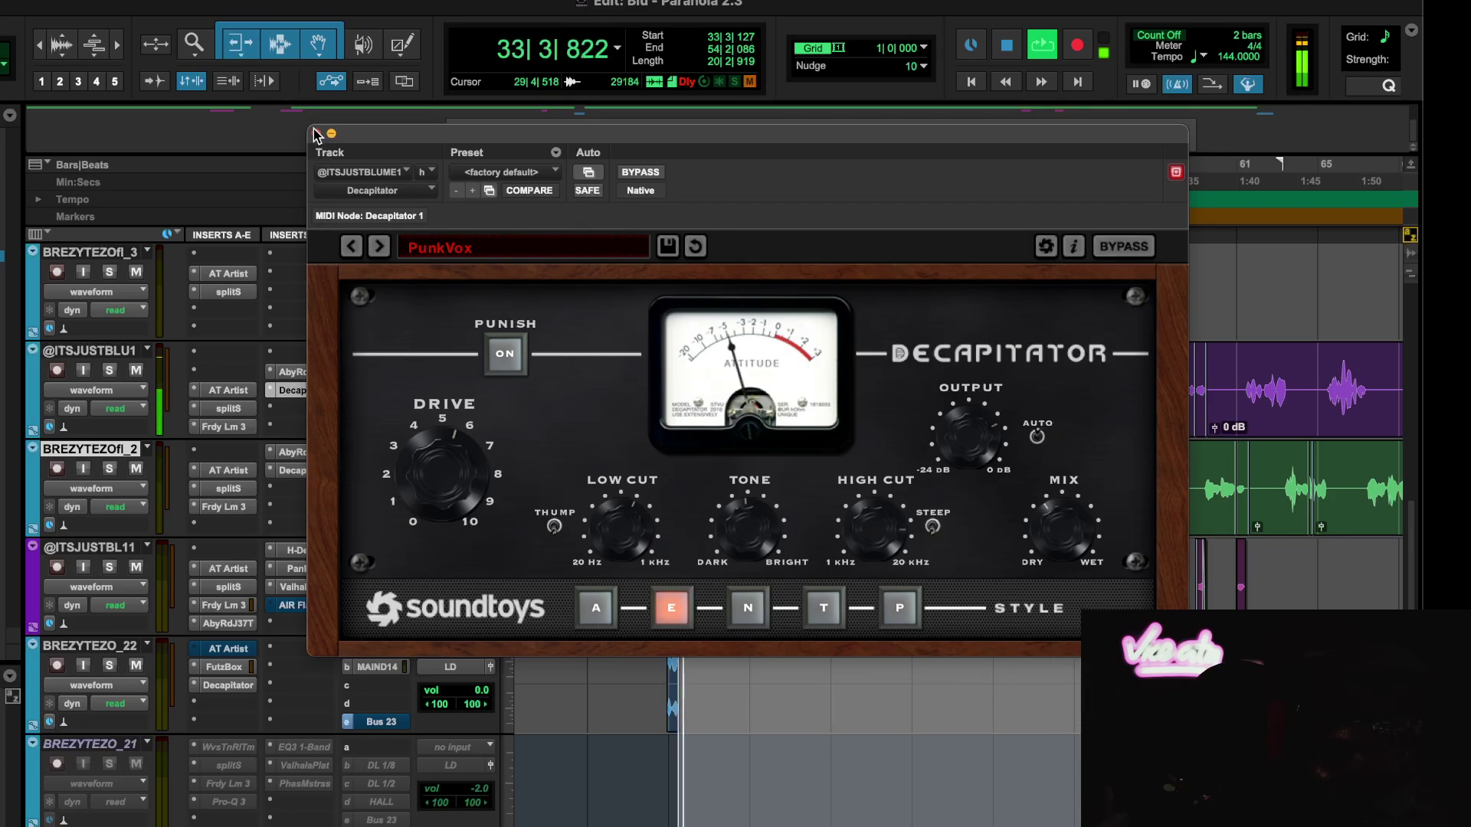
super+click(291, 390)
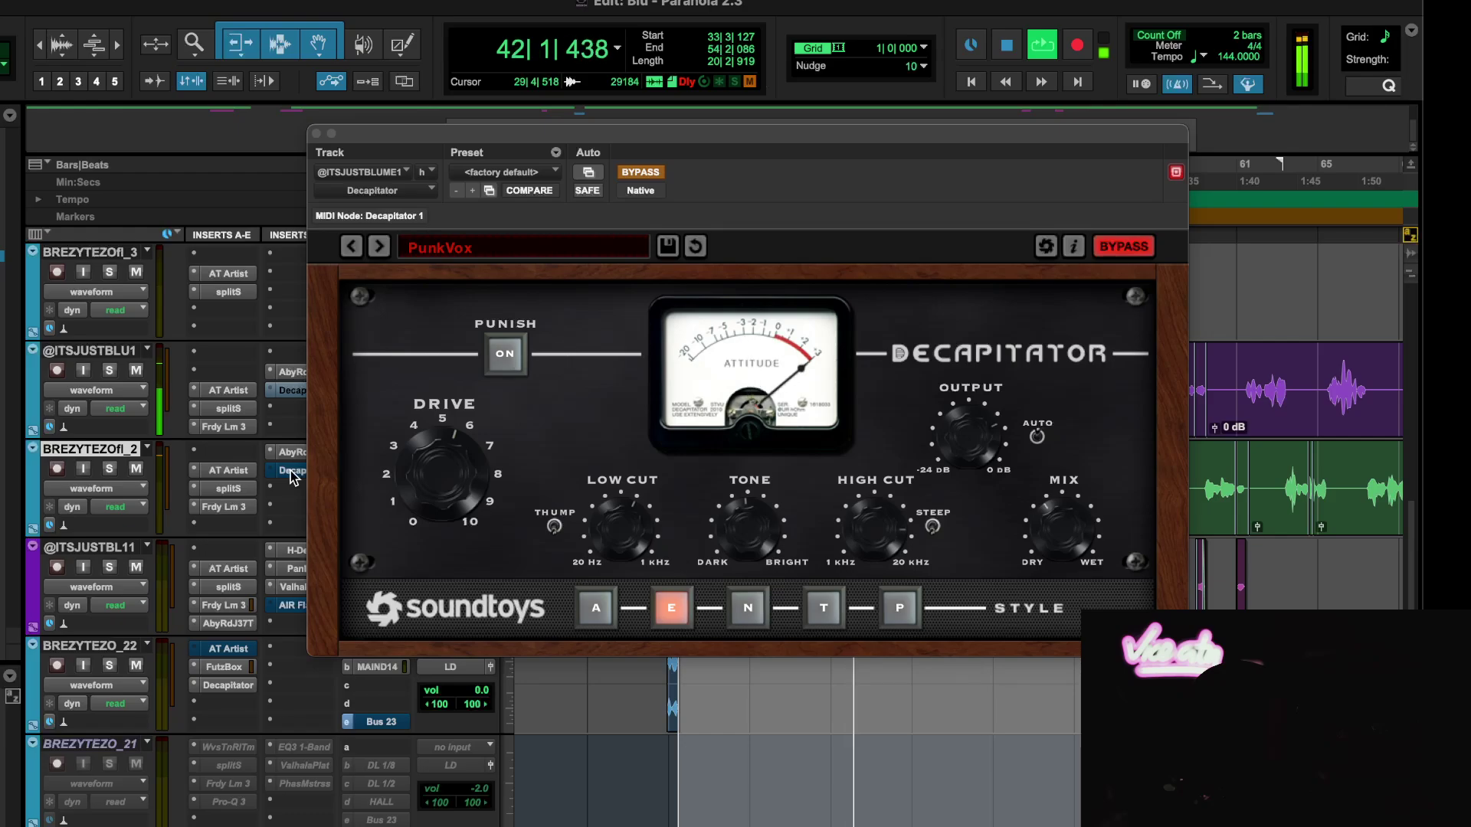
super+click(292, 473)
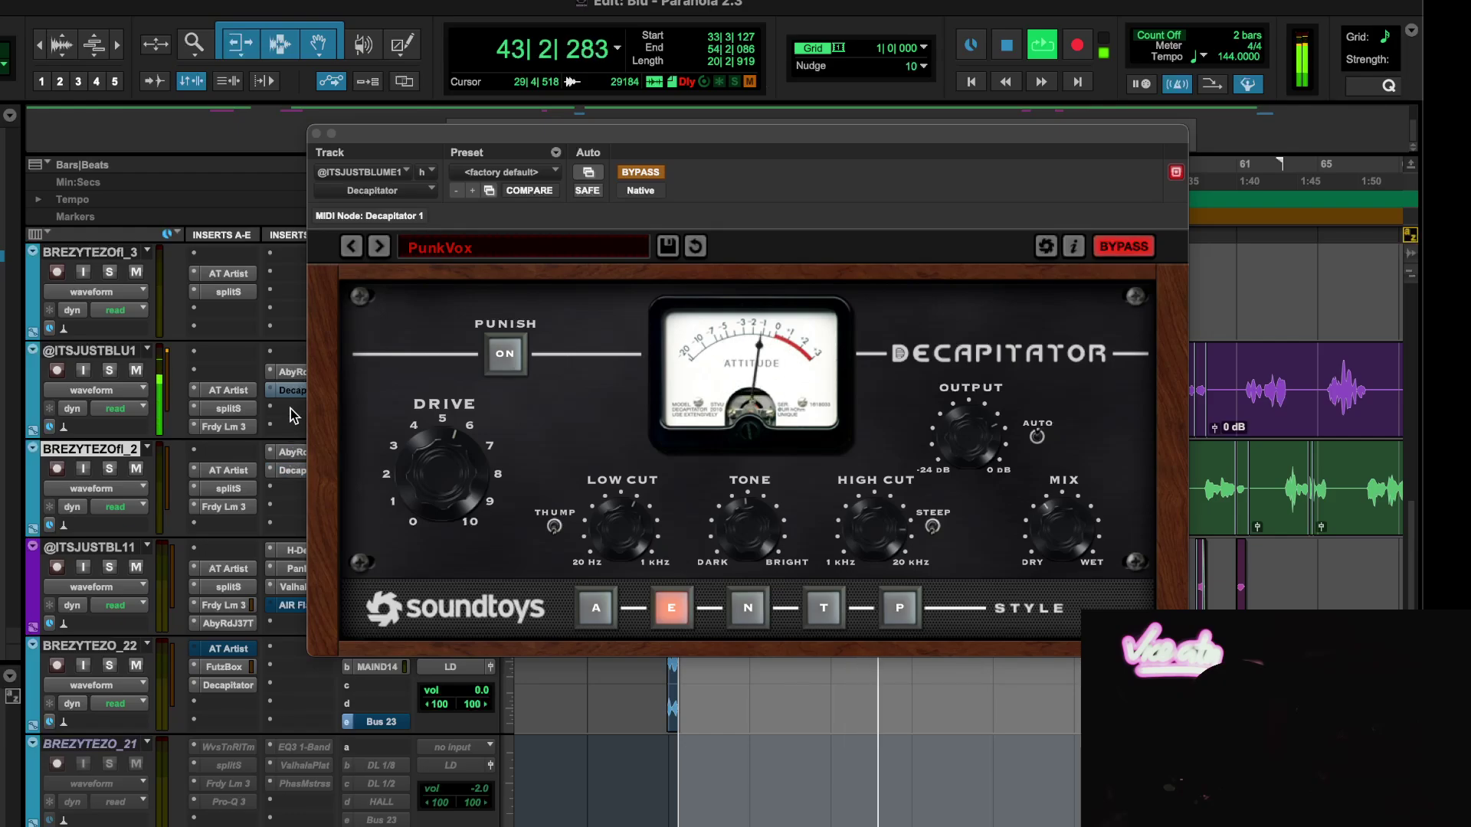
super+click(292, 392)
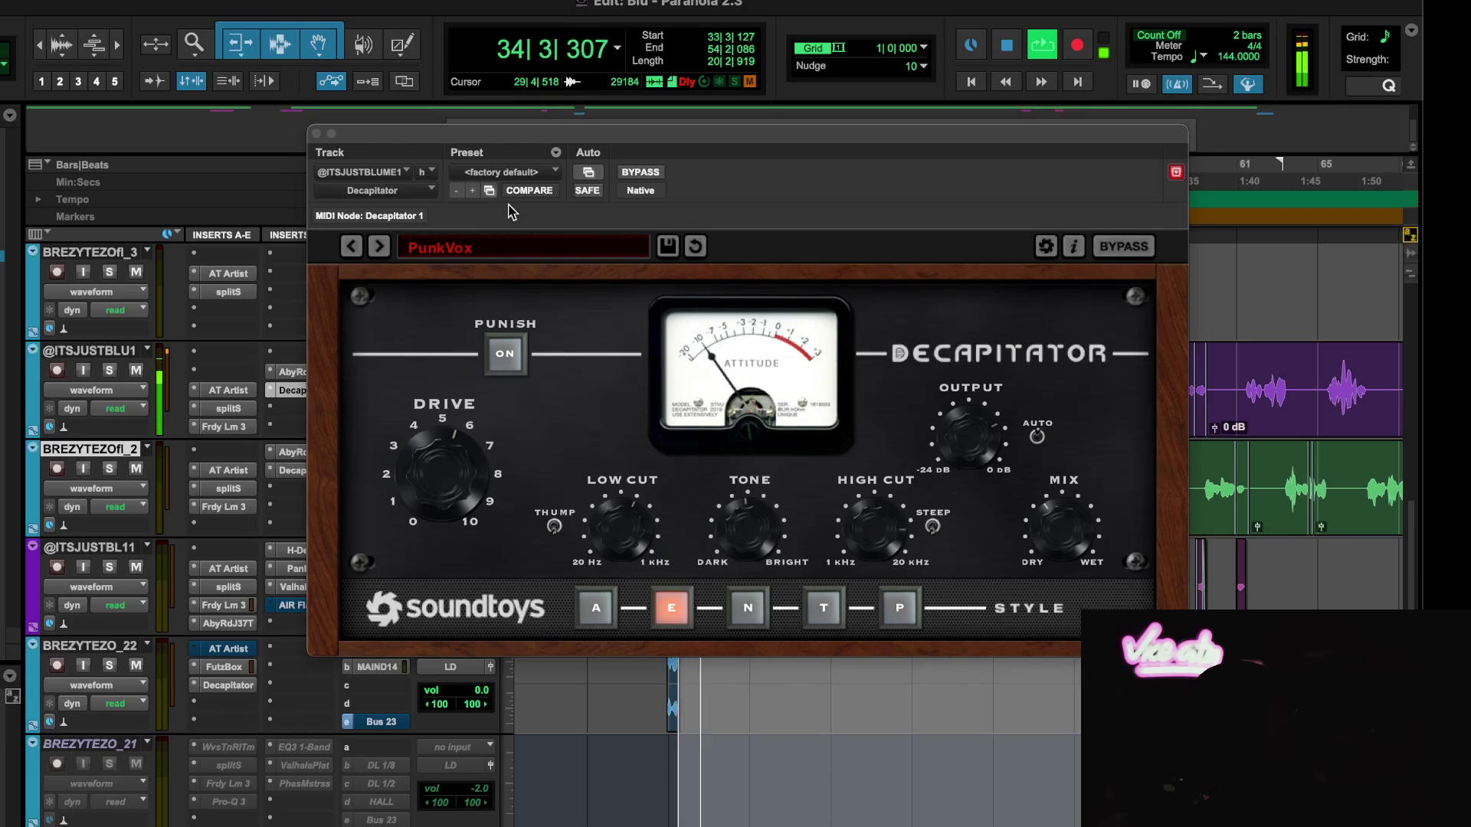
click(316, 133)
scroll(711, 430, up, 5)
scroll(716, 437, down, 3)
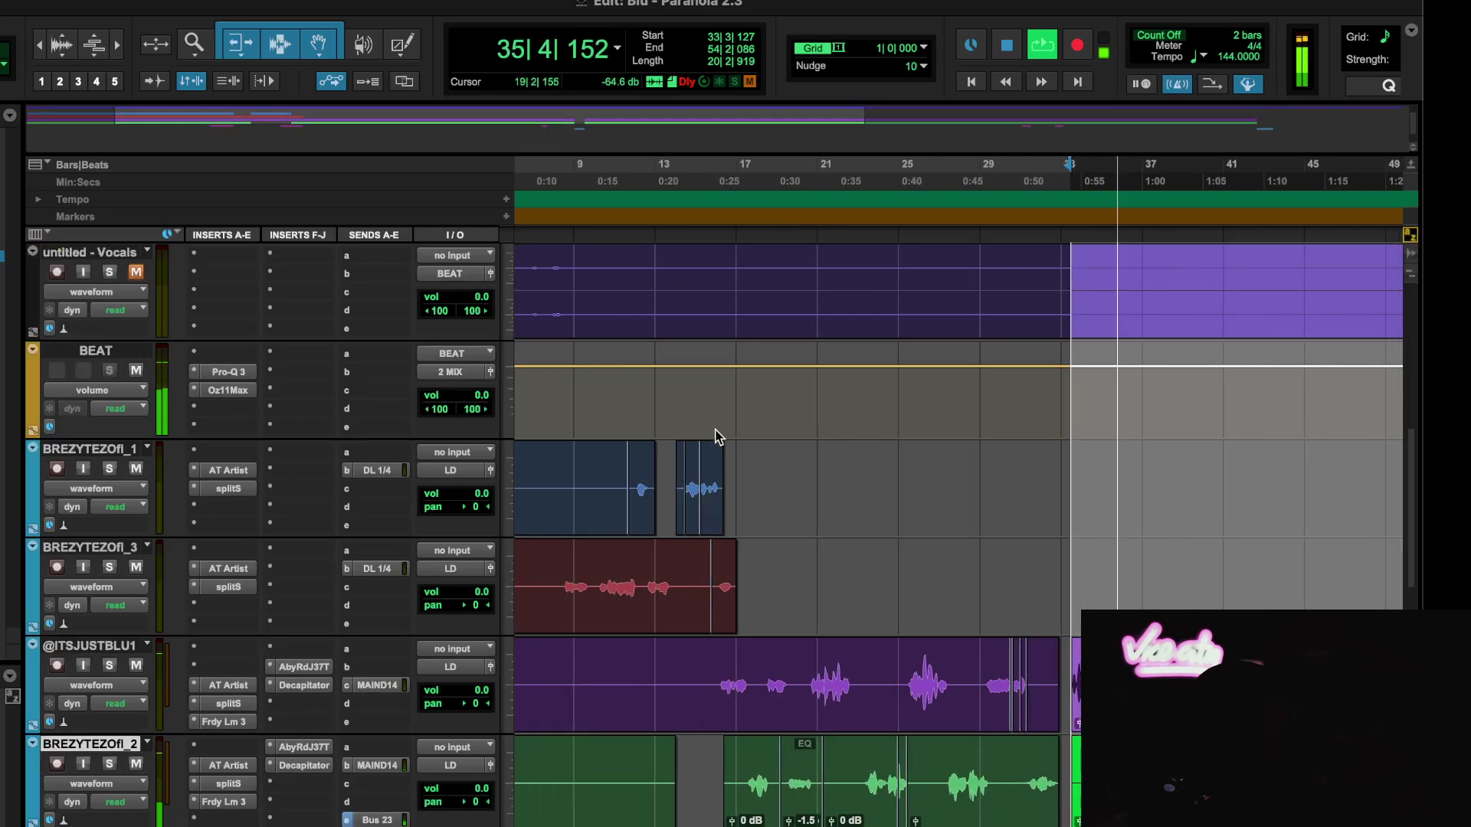
click(803, 429)
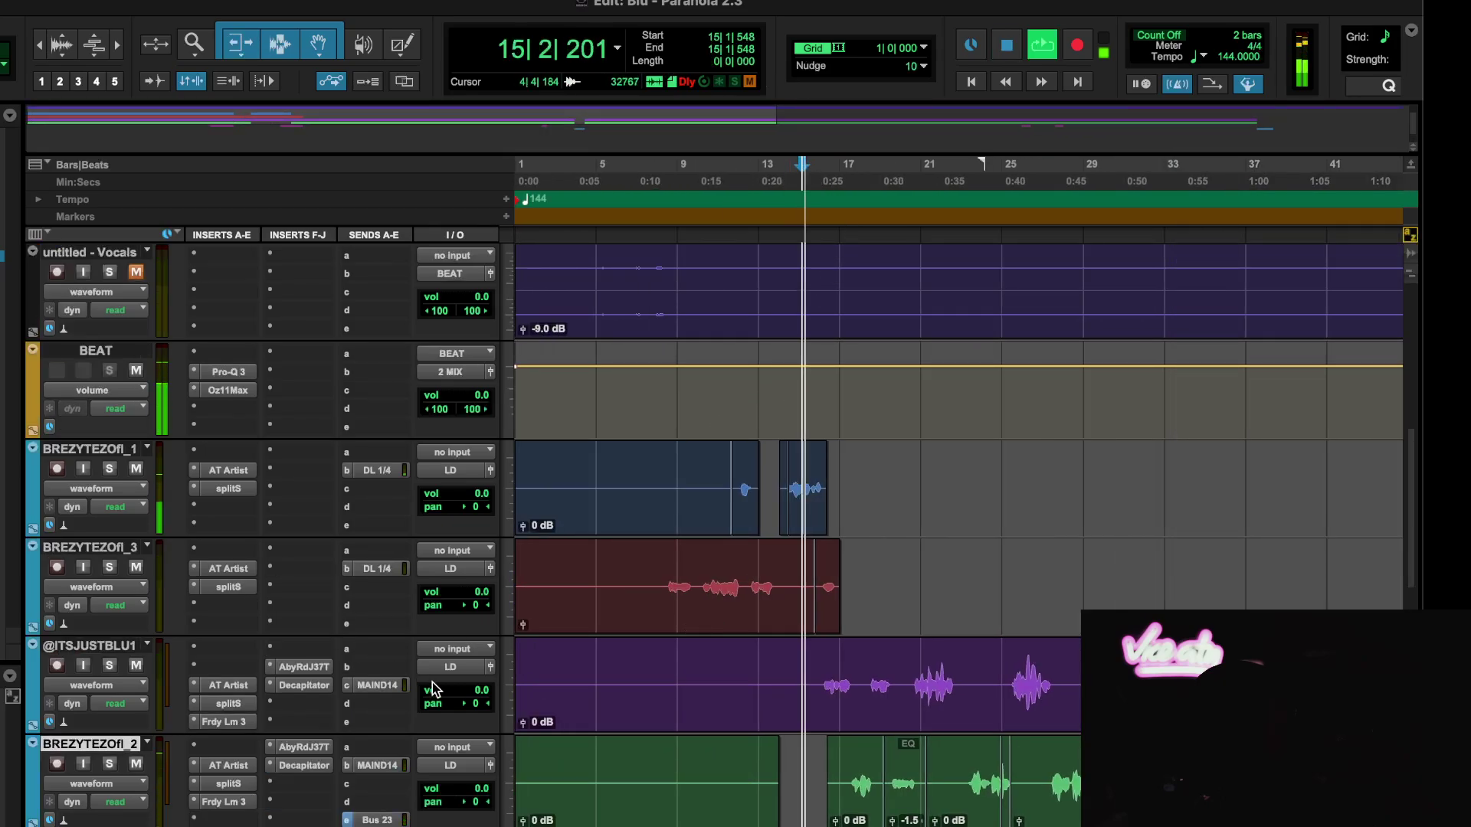
scroll(422, 685, down, 2)
scroll(302, 604, down, 4)
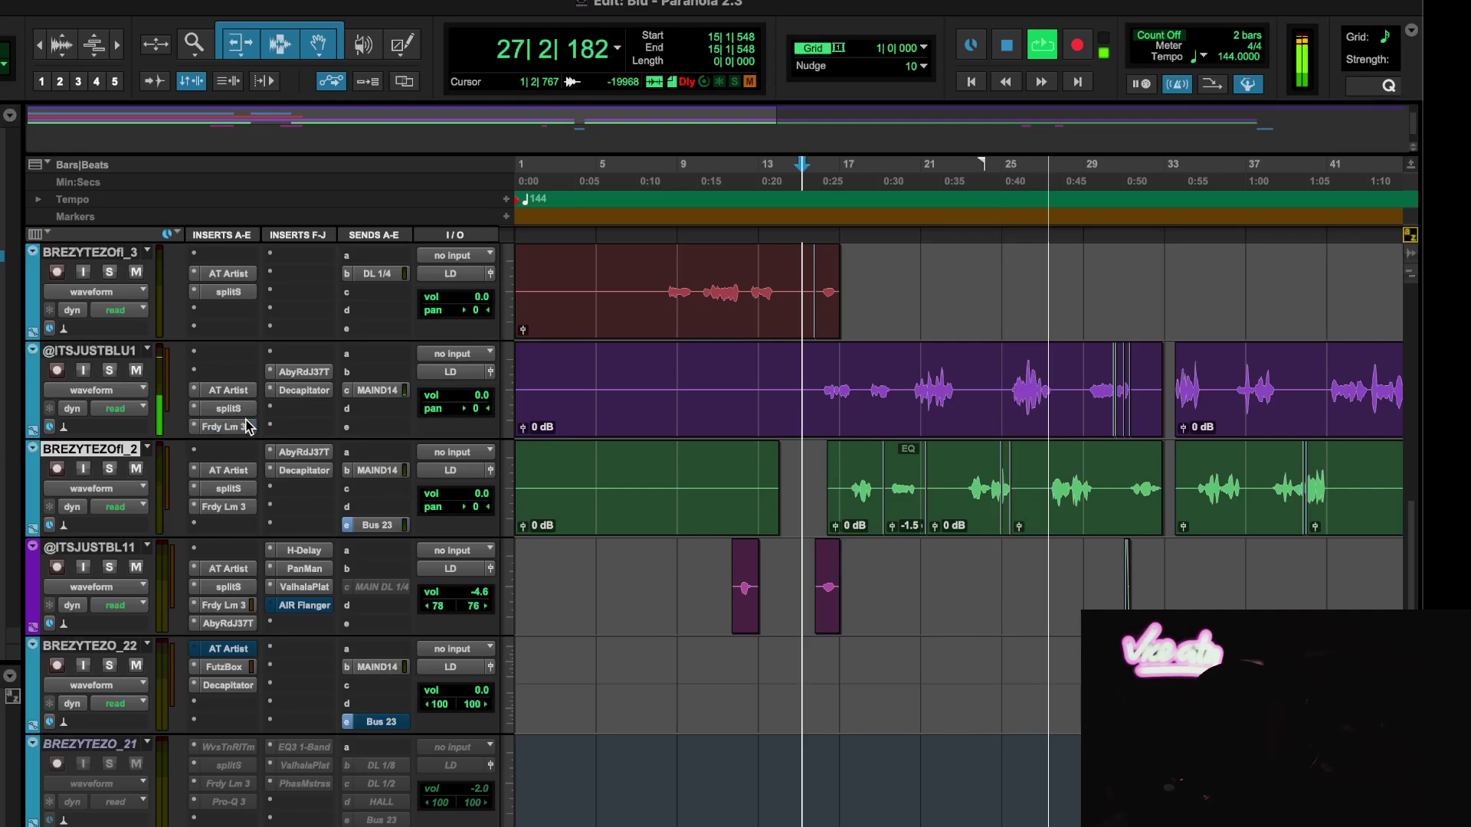
click(305, 392)
key(space)
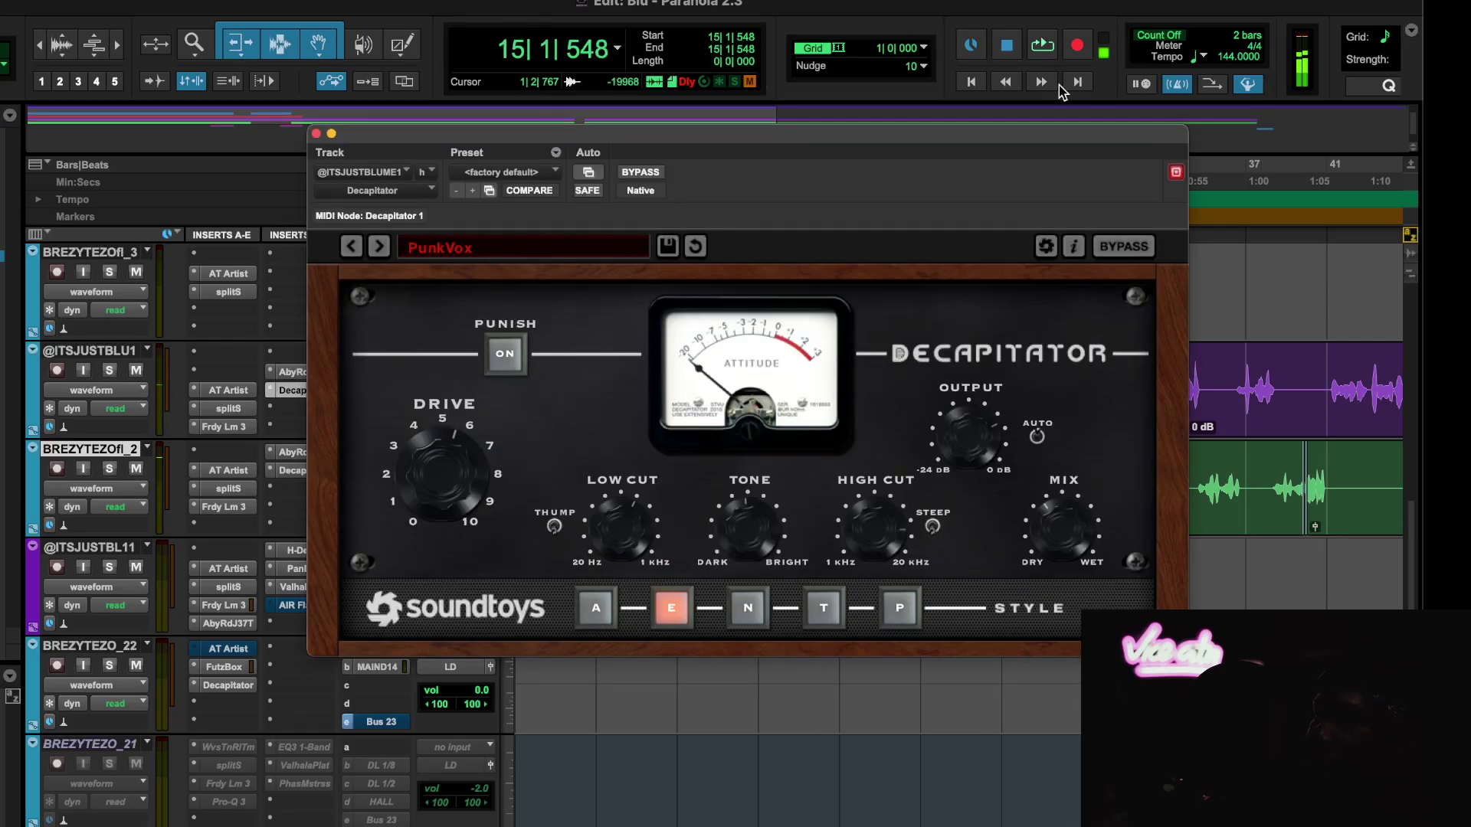